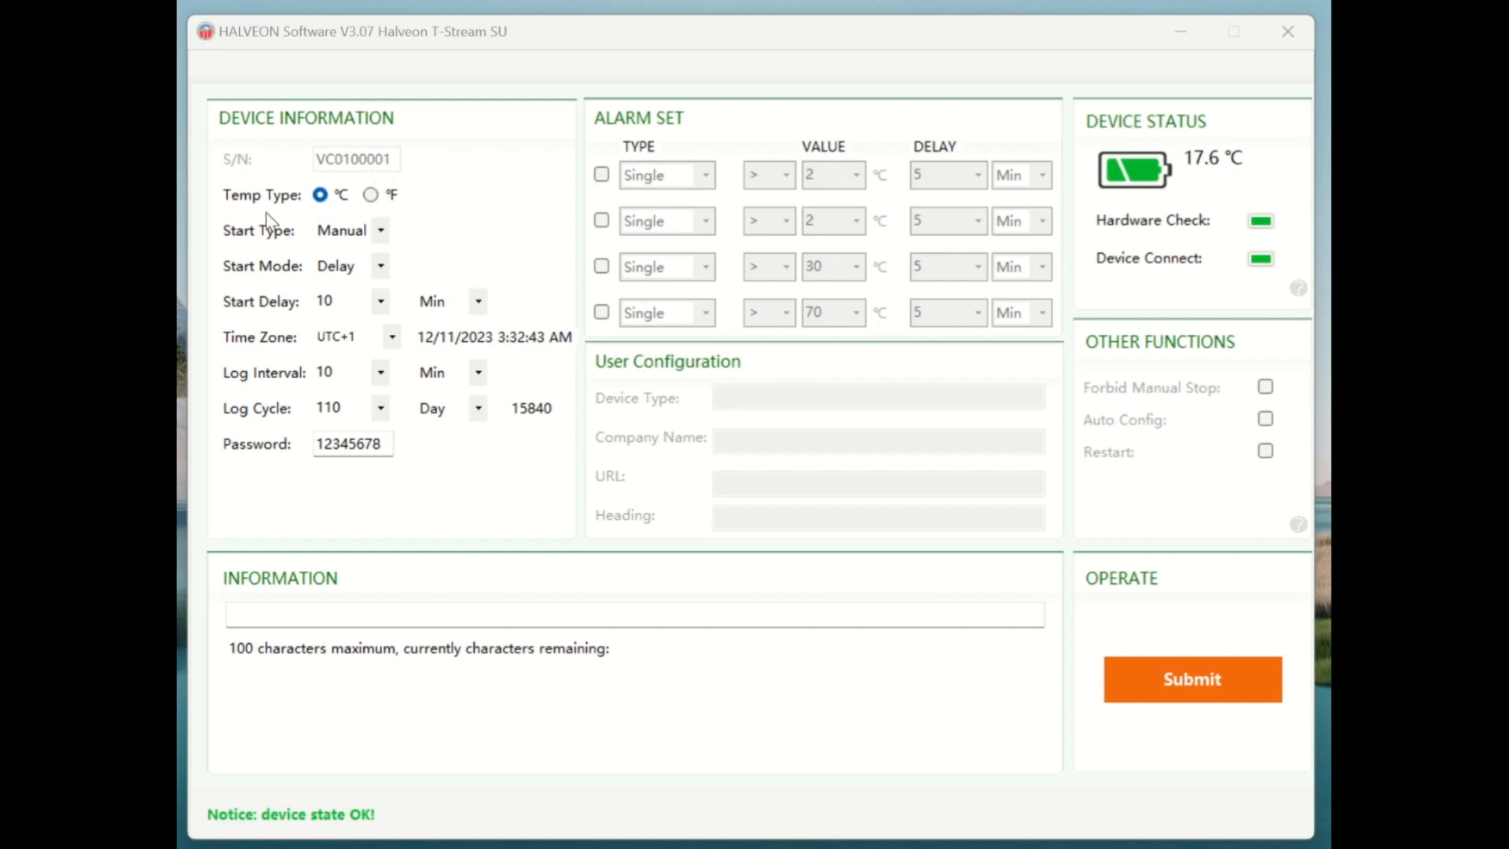
Keep the temperature unit at °C, start type Manual and start mode Delay.
left_click(370, 196)
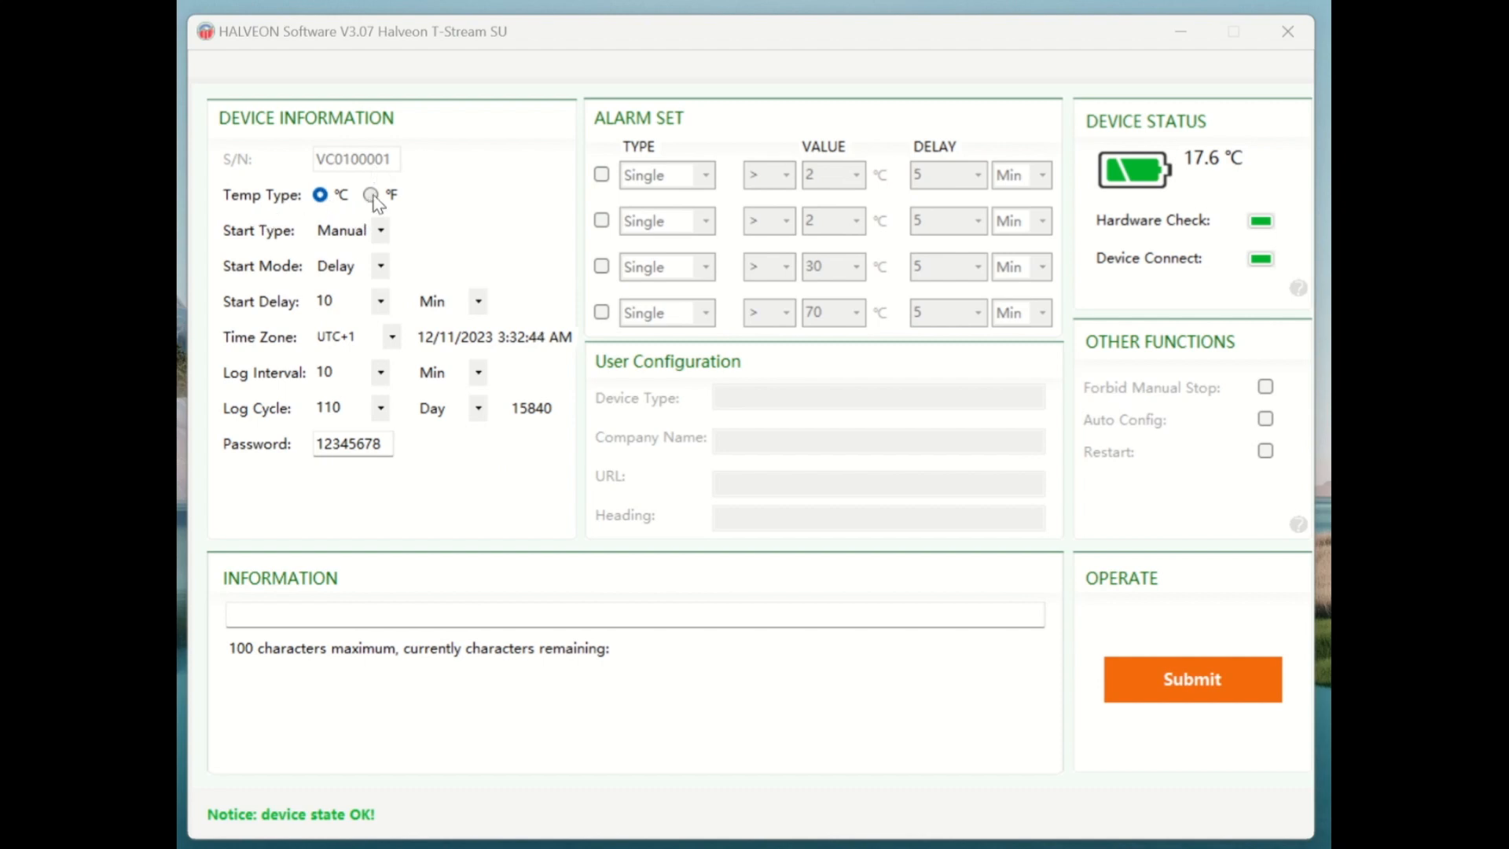
left_click(321, 195)
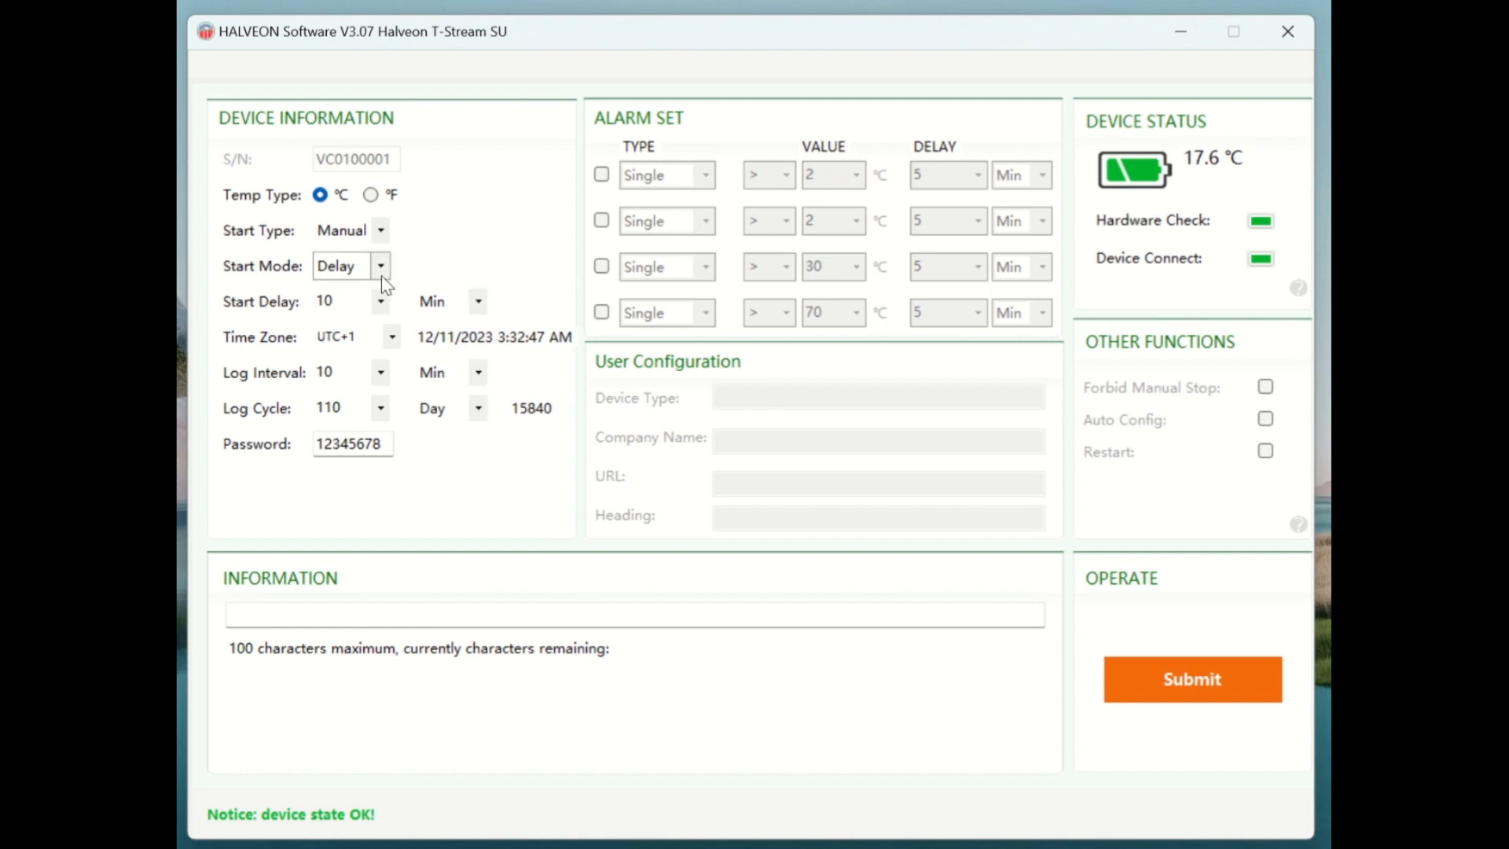
left_click(381, 231)
left_click(378, 254)
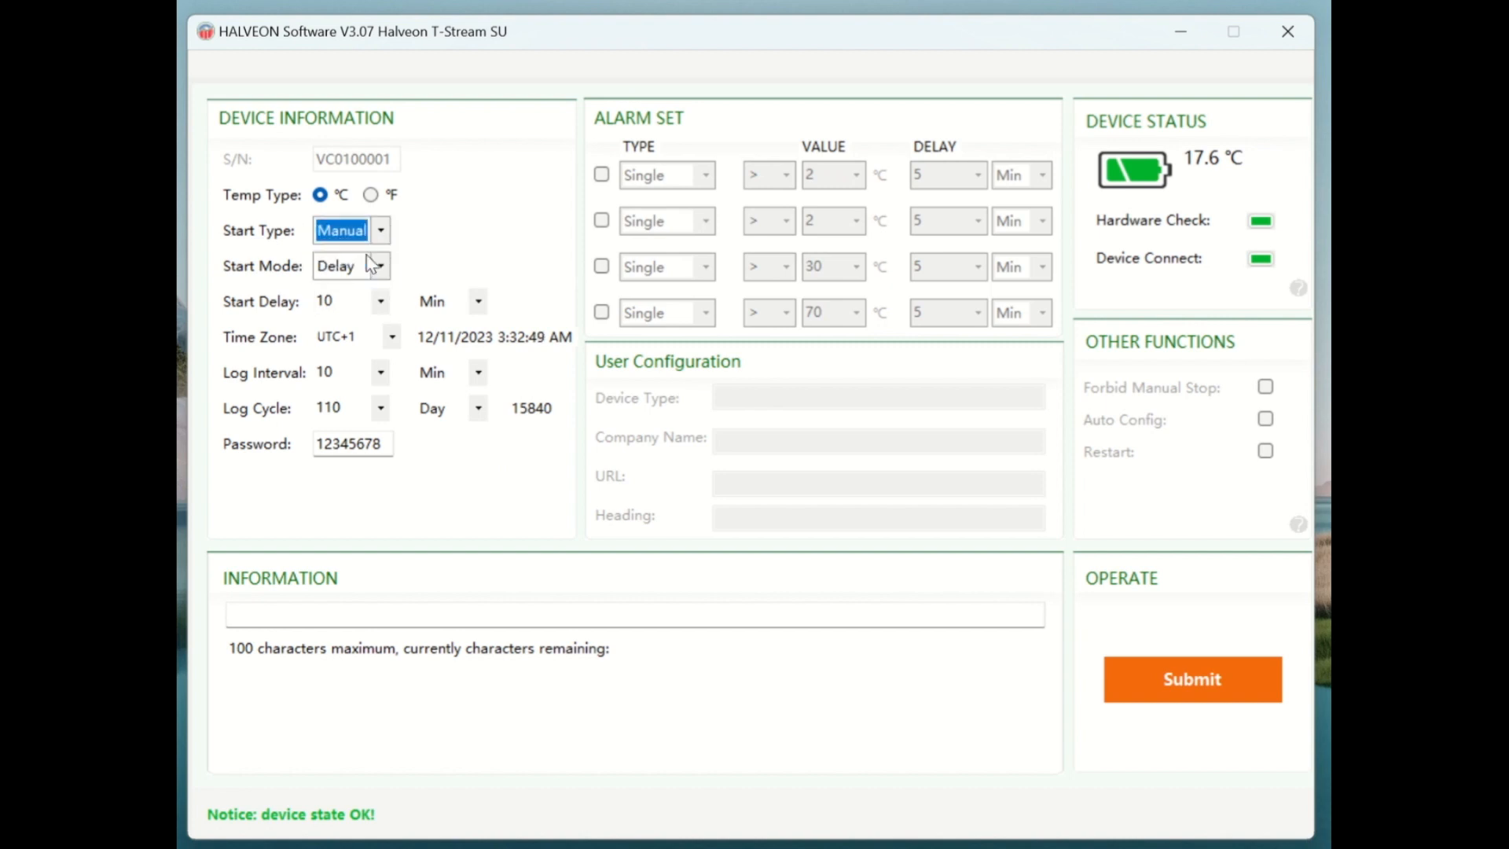
left_click(382, 272)
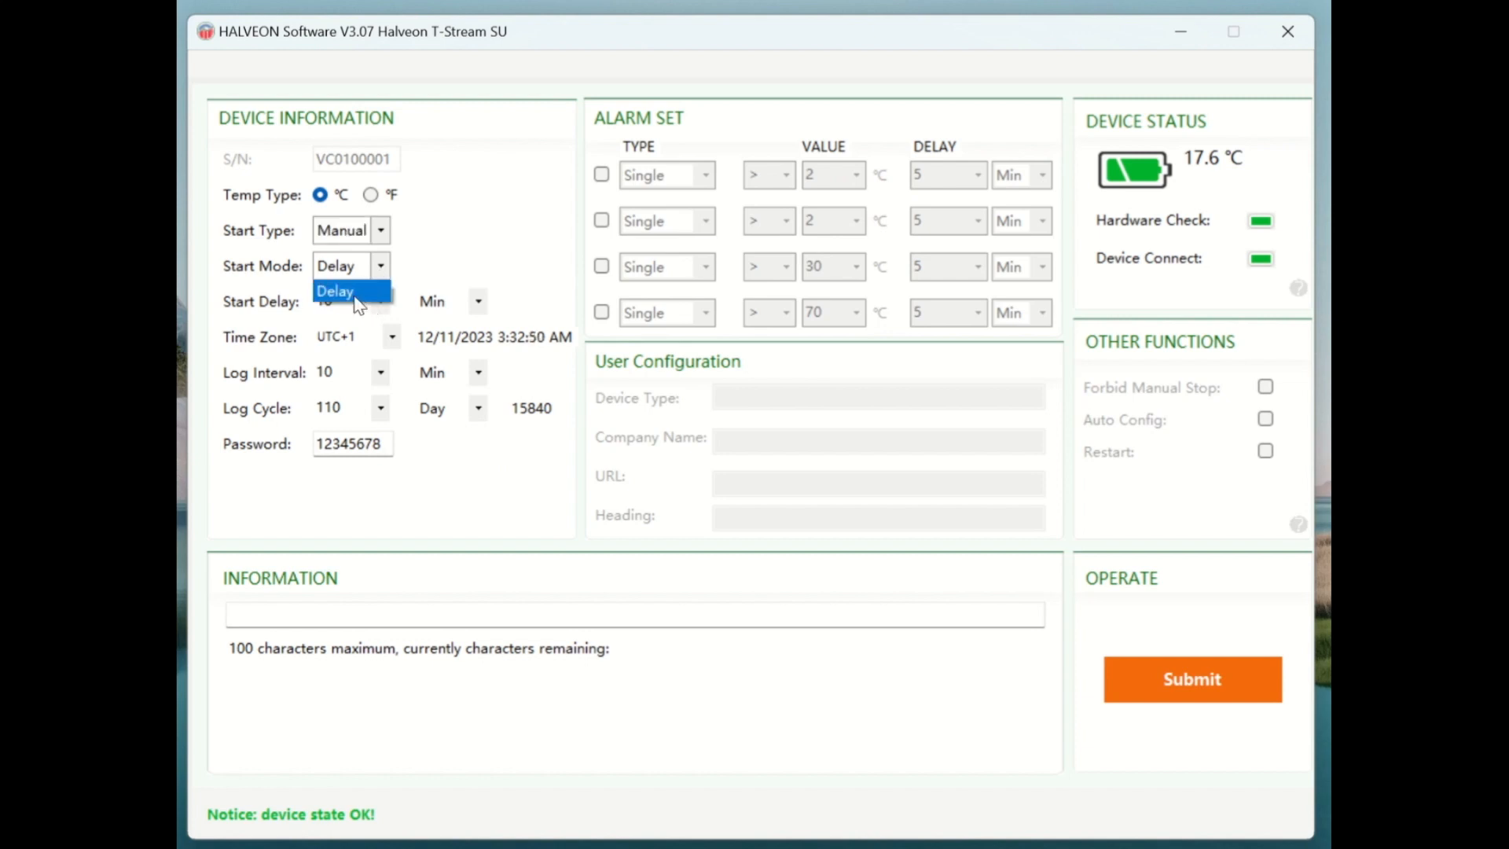
left_click(358, 295)
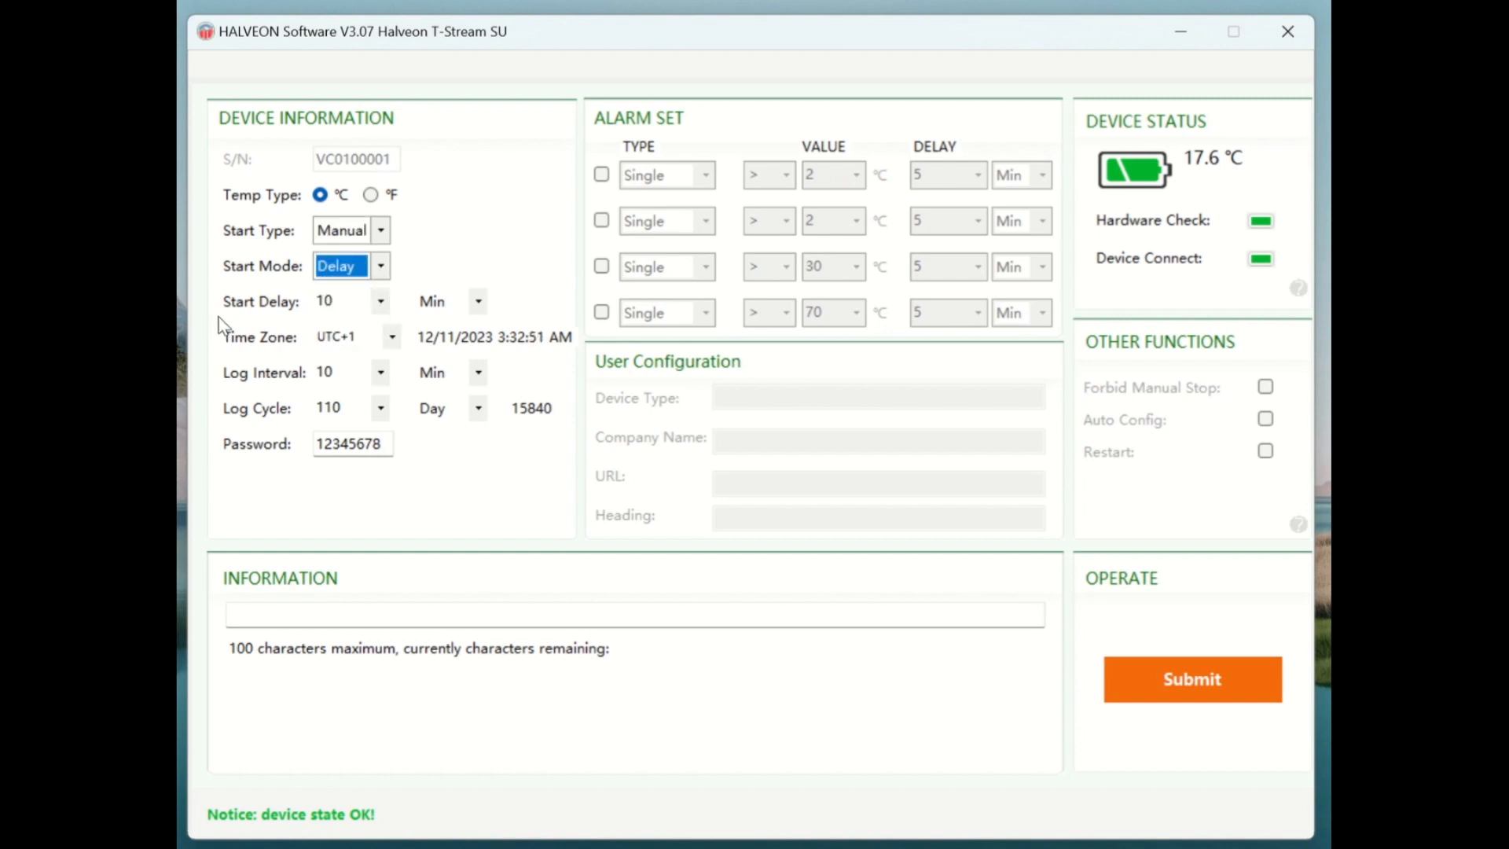
Set the start delay to 15 Min and the time zone to UTC+2.
left_click(381, 303)
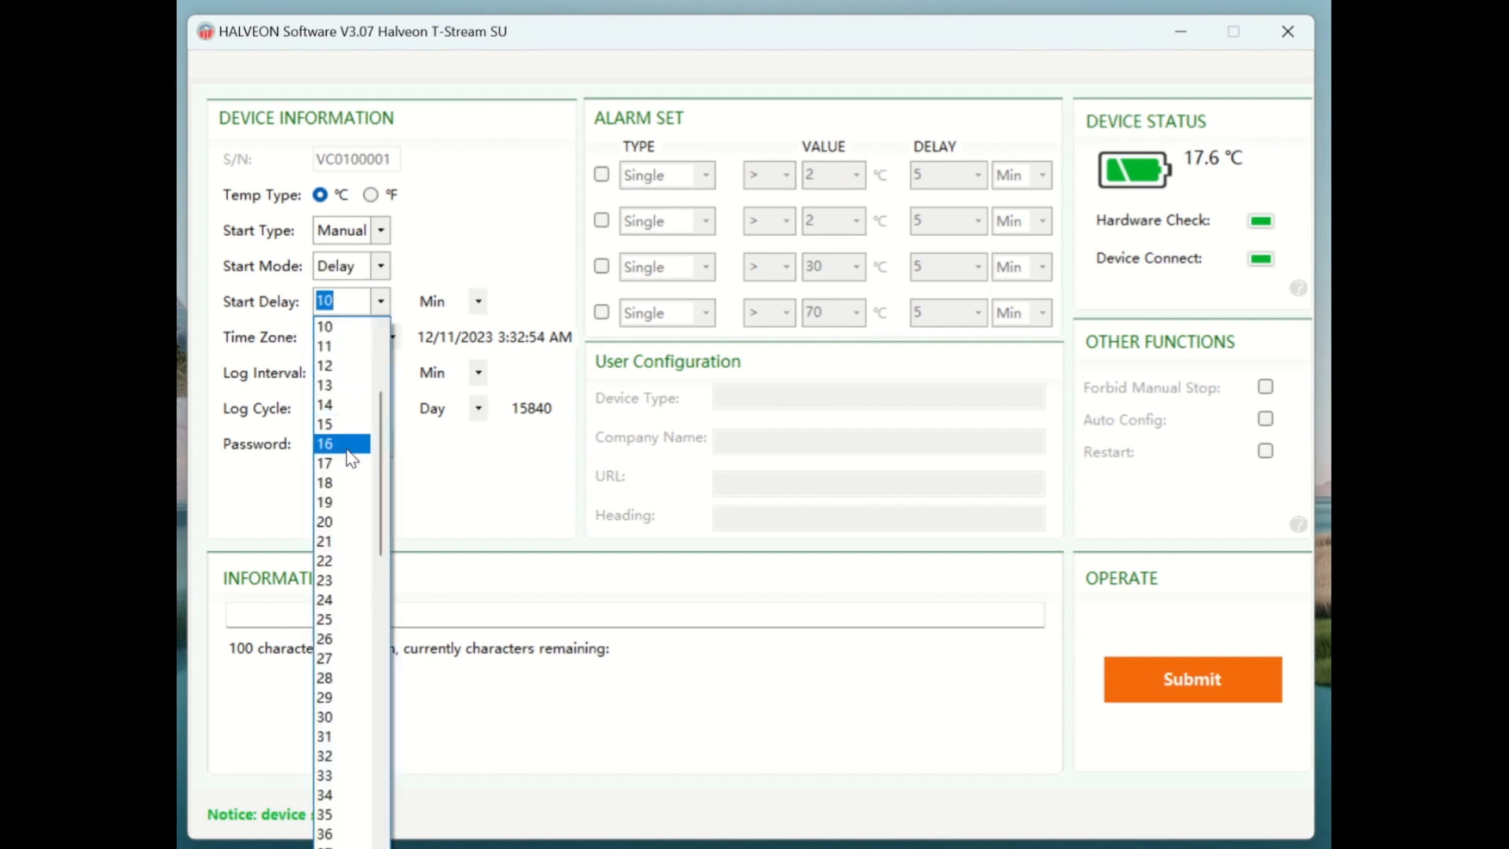
left_click(342, 425)
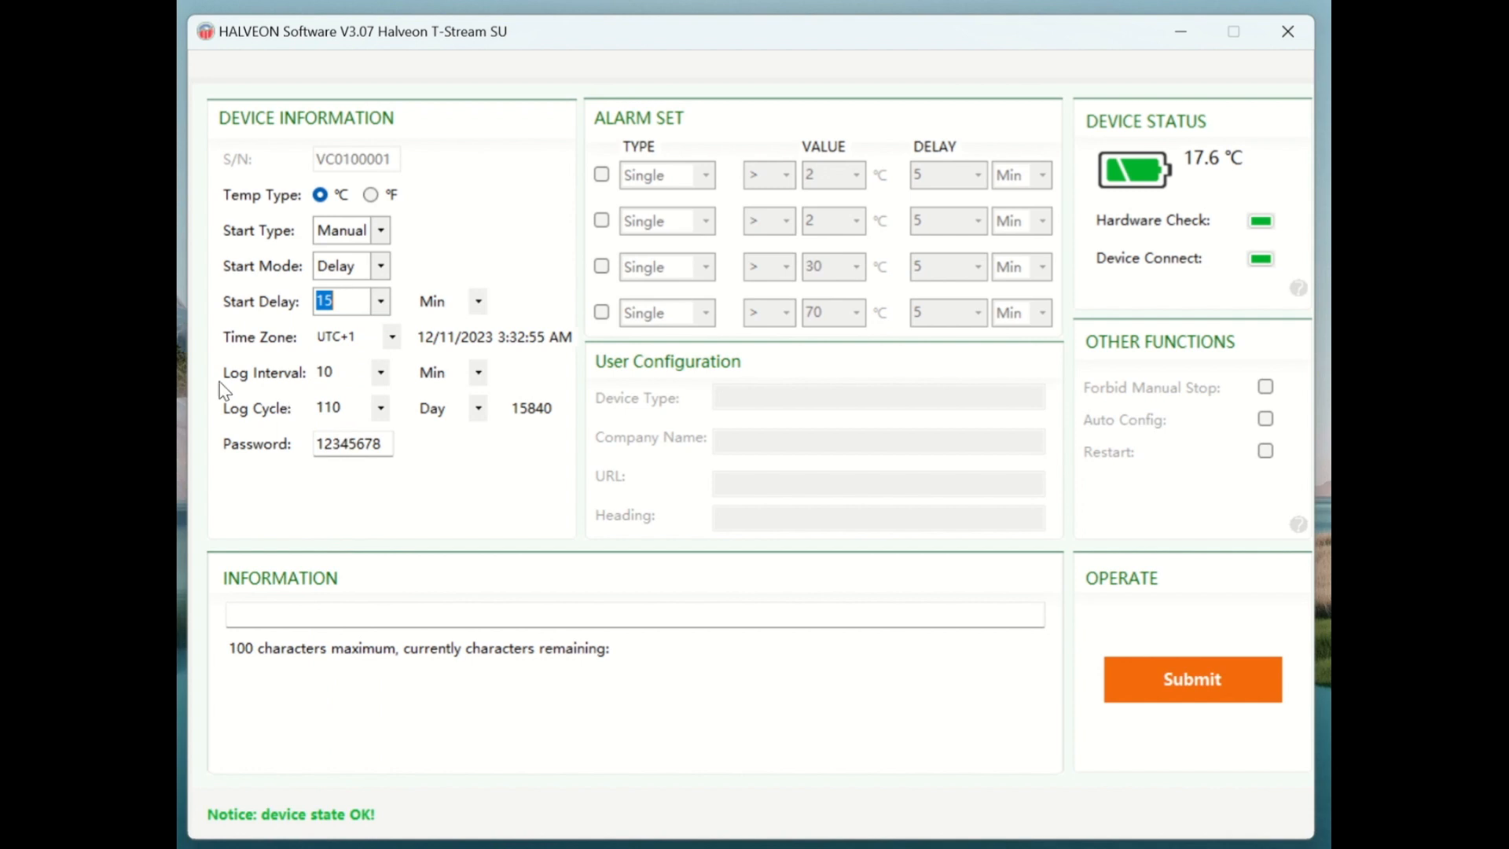
left_click(393, 337)
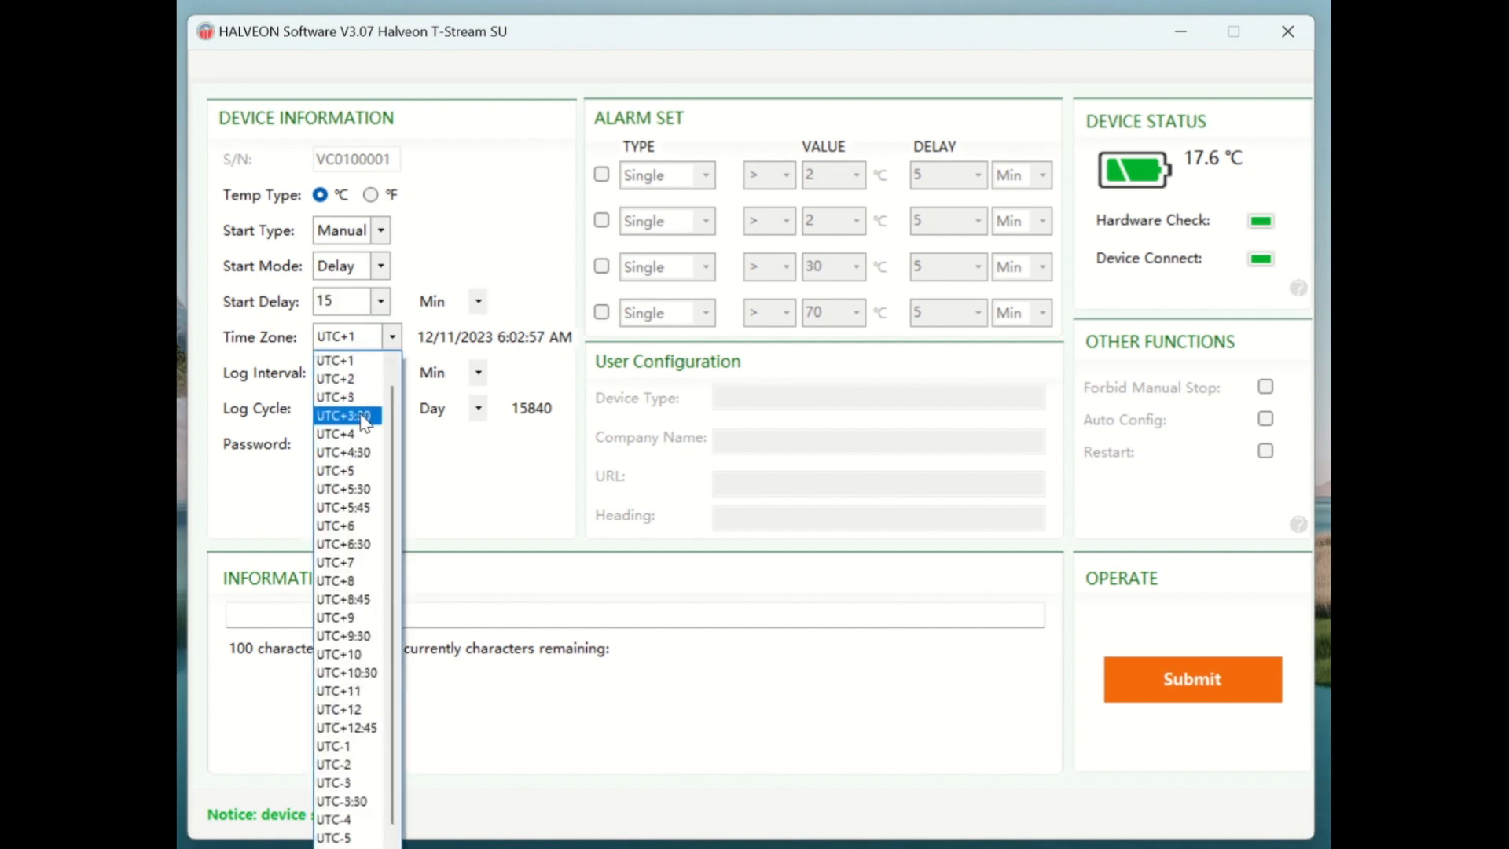
left_click(353, 382)
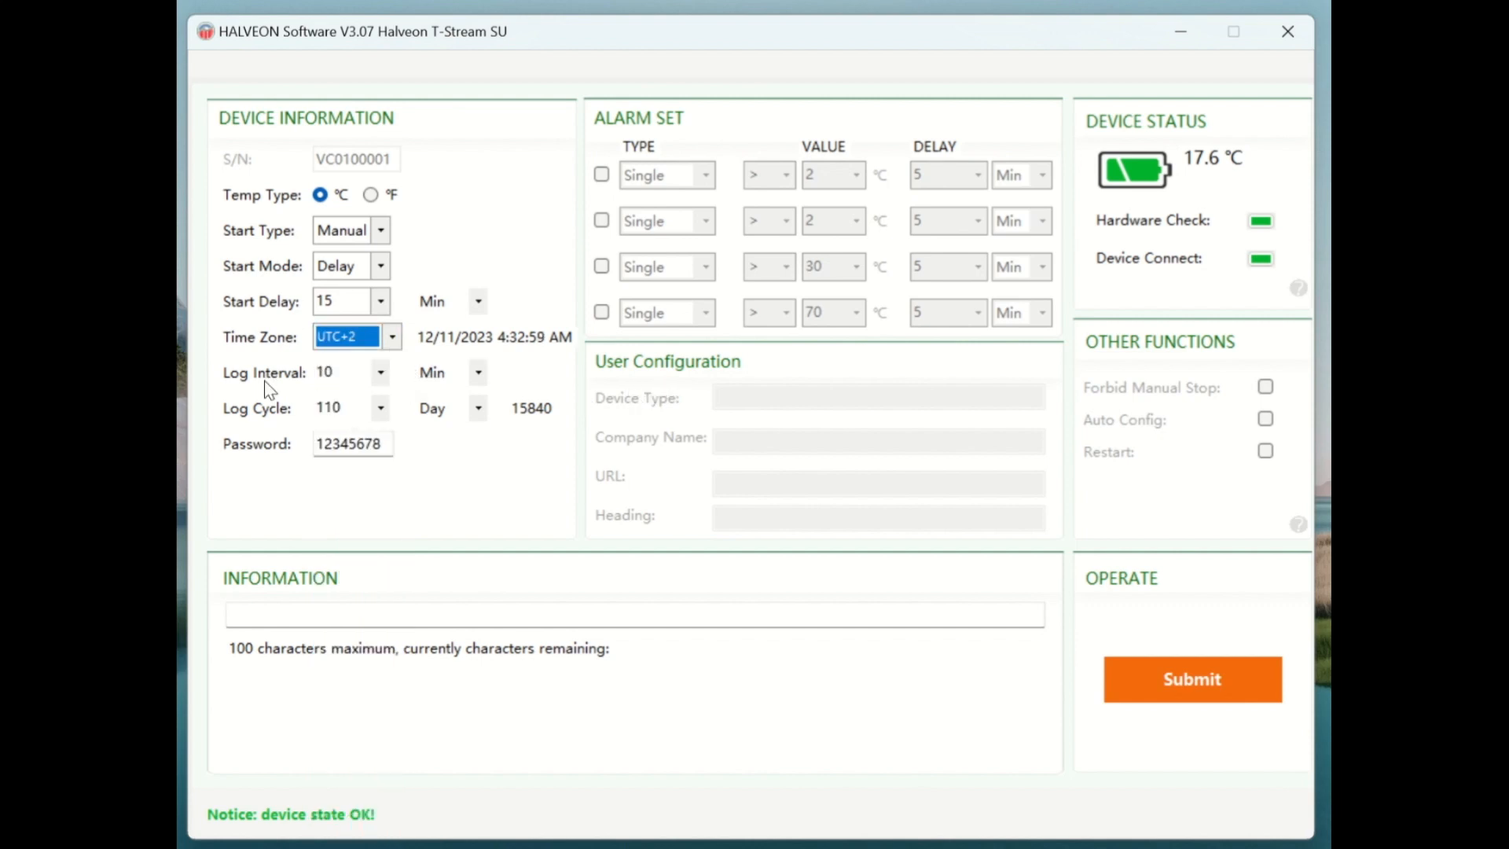
Set the log interval to 10 Min and the log cycle to 110 Day (15840 points).
left_click(382, 372)
scroll(384, 374, "down", 1)
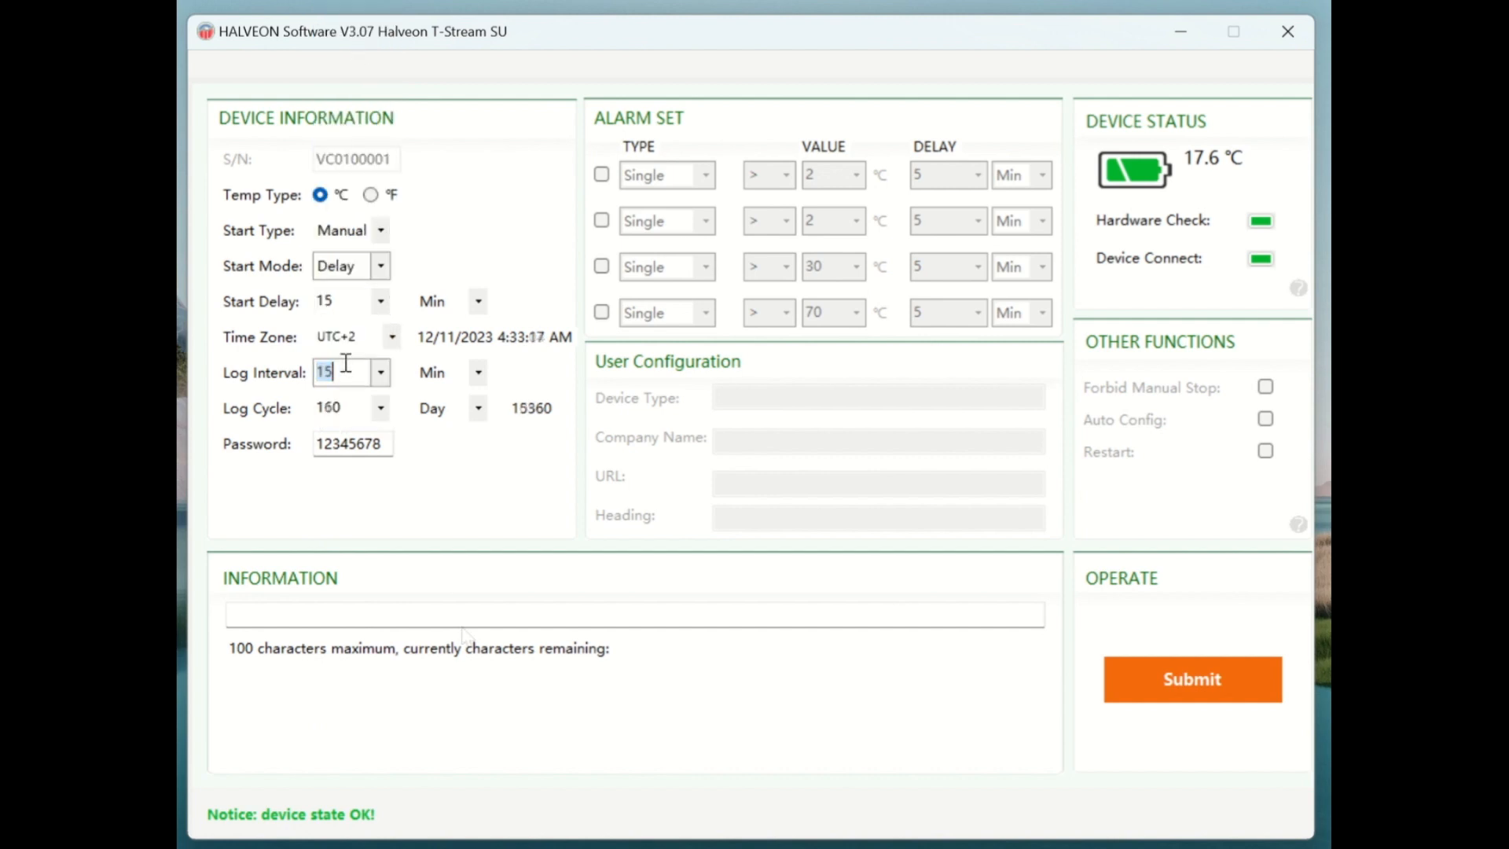
left_click(345, 363)
key("BackSpace")
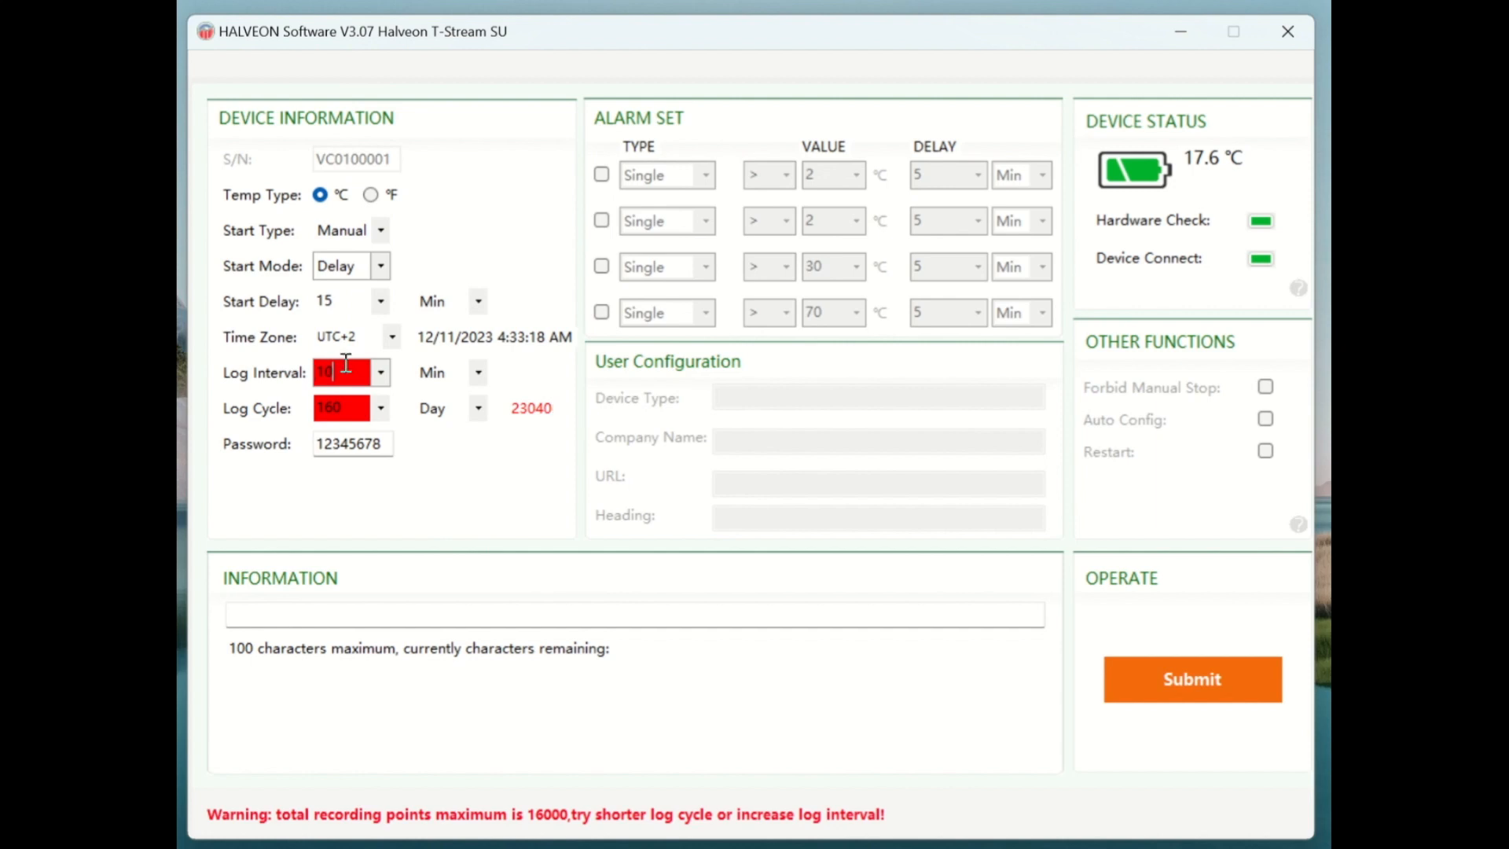
left_click(348, 408)
key("BackSpace")
key("BackSpace")
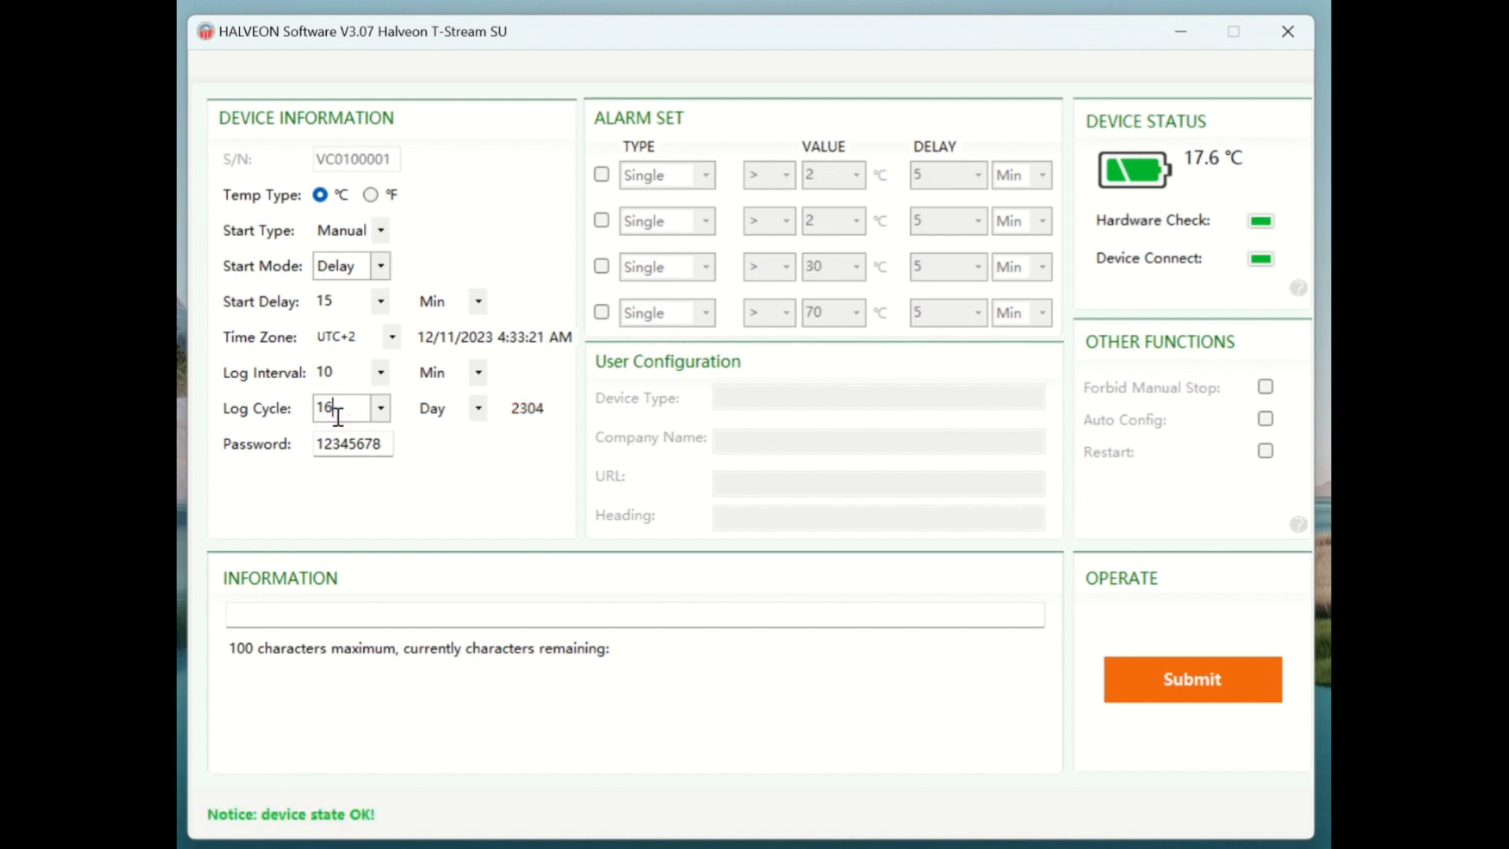
type("1")
Clear the Password field and type the device password again.
left_click_drag(394, 443, 215, 450)
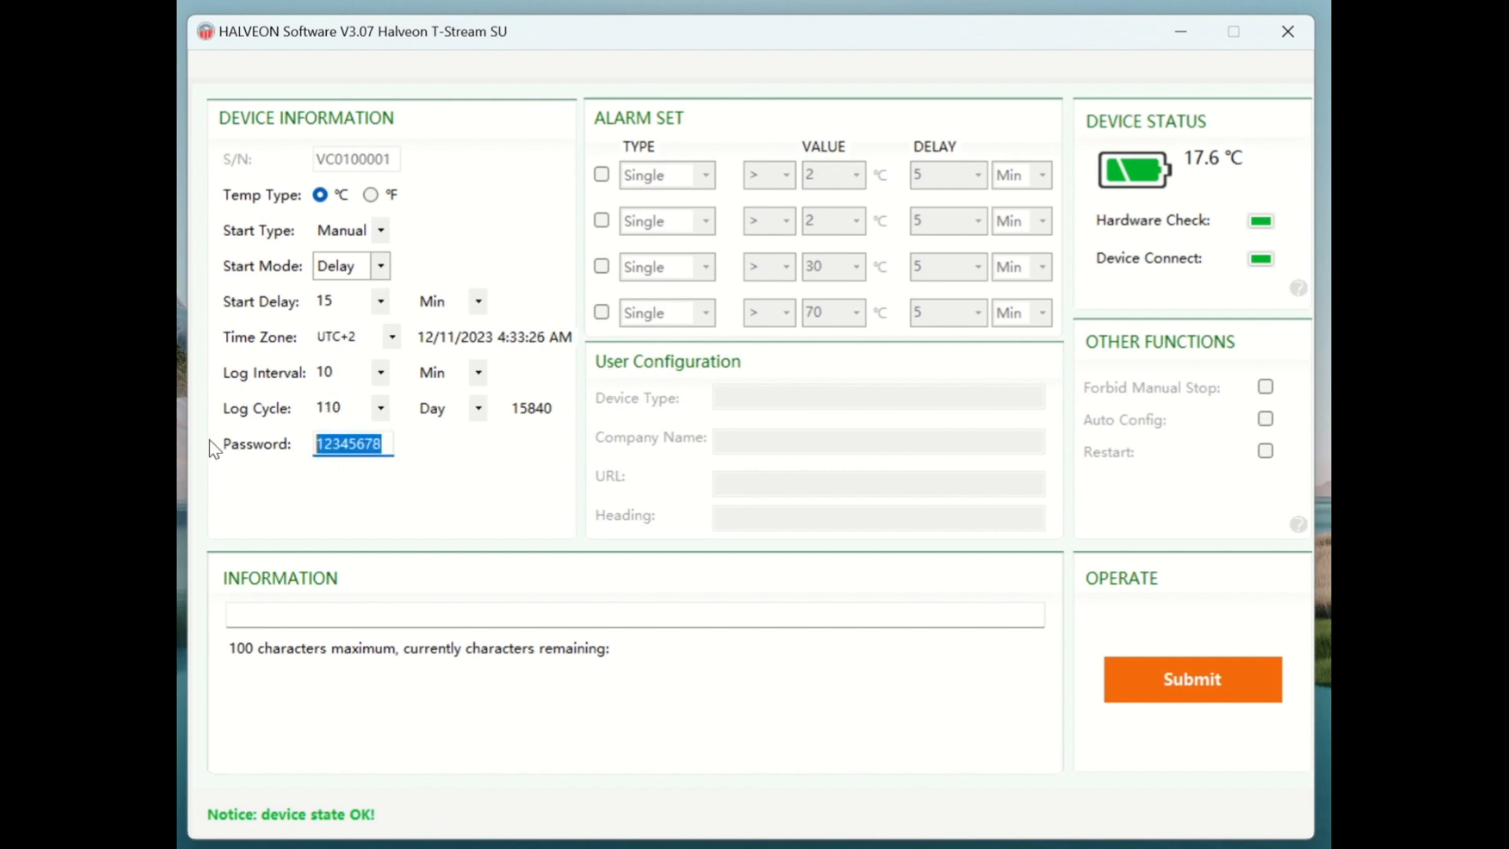
key("BackSpace")
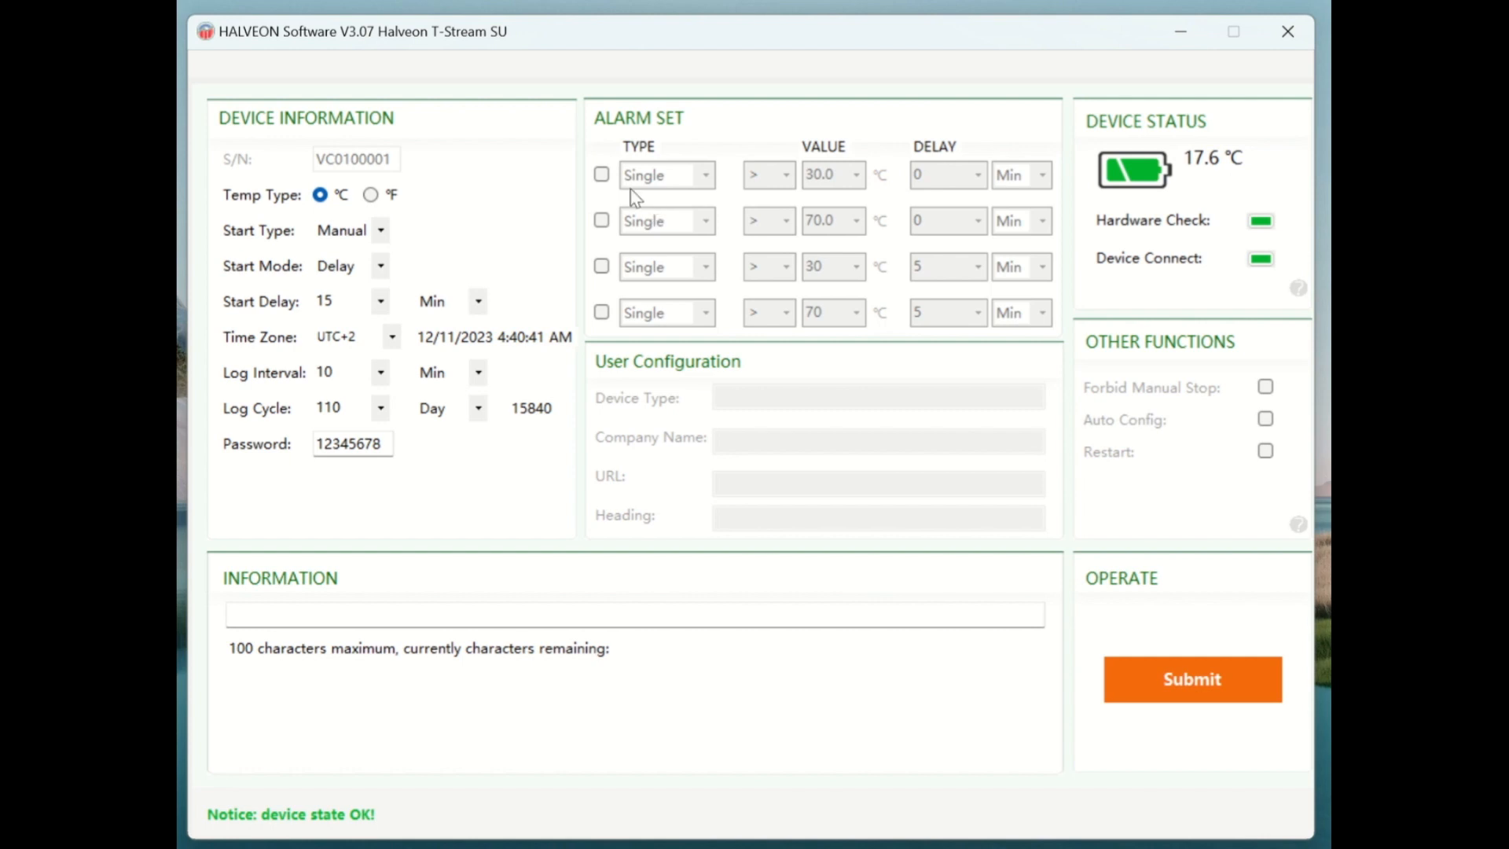
Enable alarm 1 to trigger above 8.0 °C with a 0 delay.
left_click(602, 174)
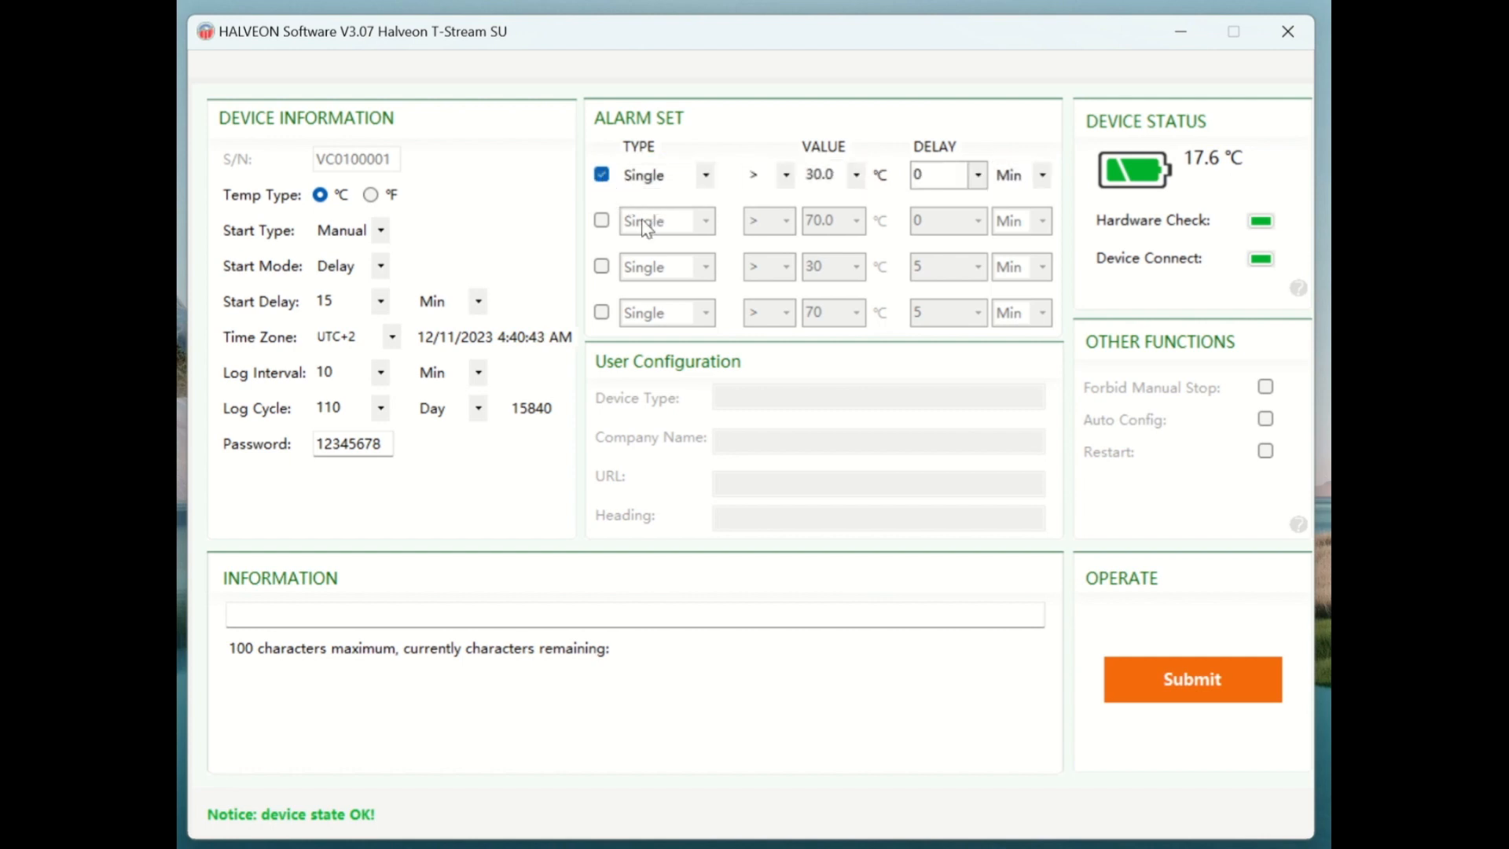
left_click(857, 174)
left_click_drag(855, 272, 856, 465)
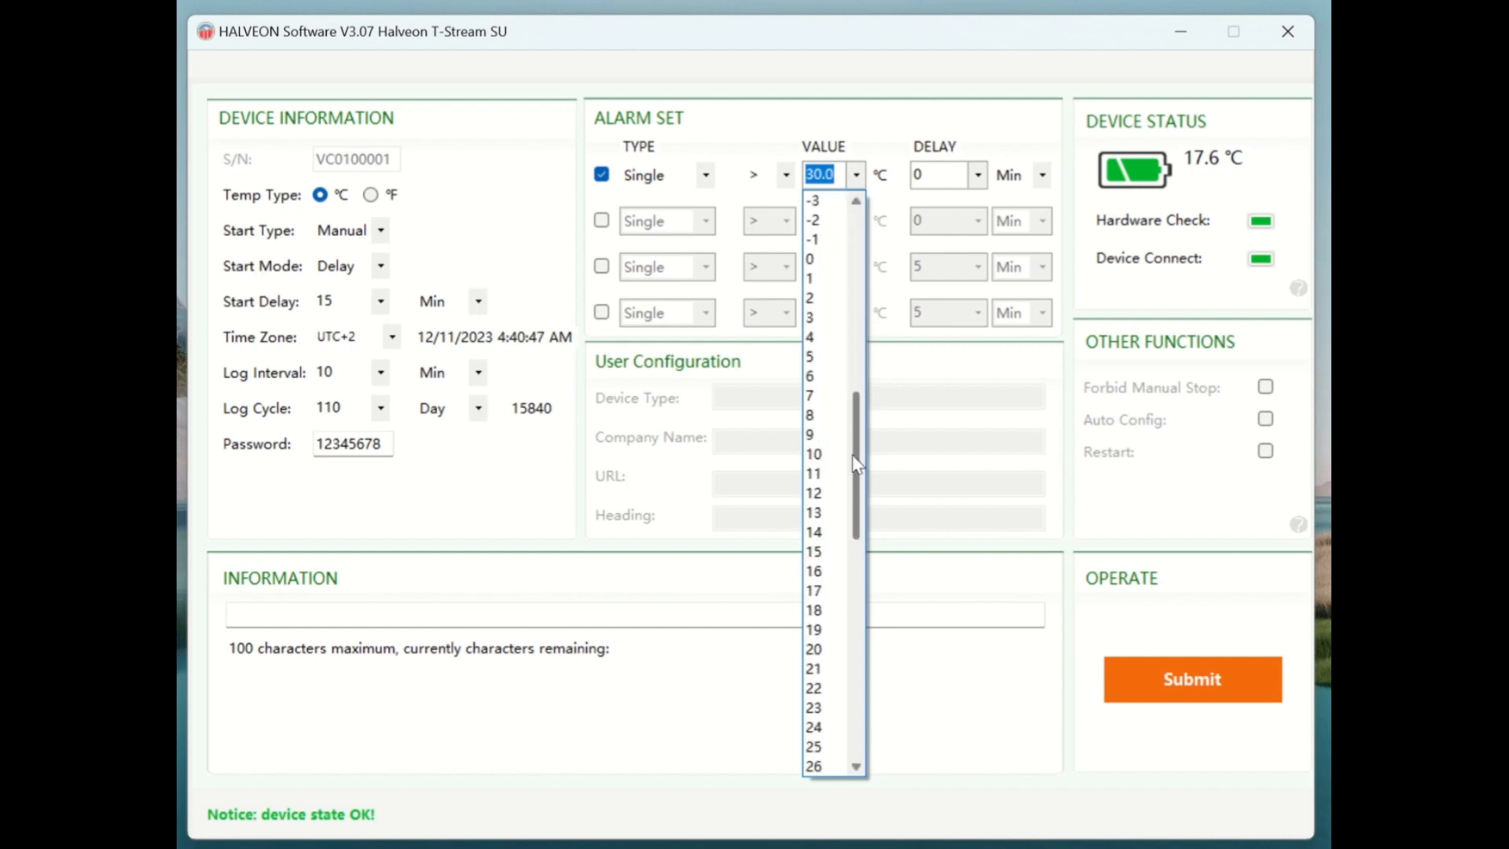
left_click(816, 414)
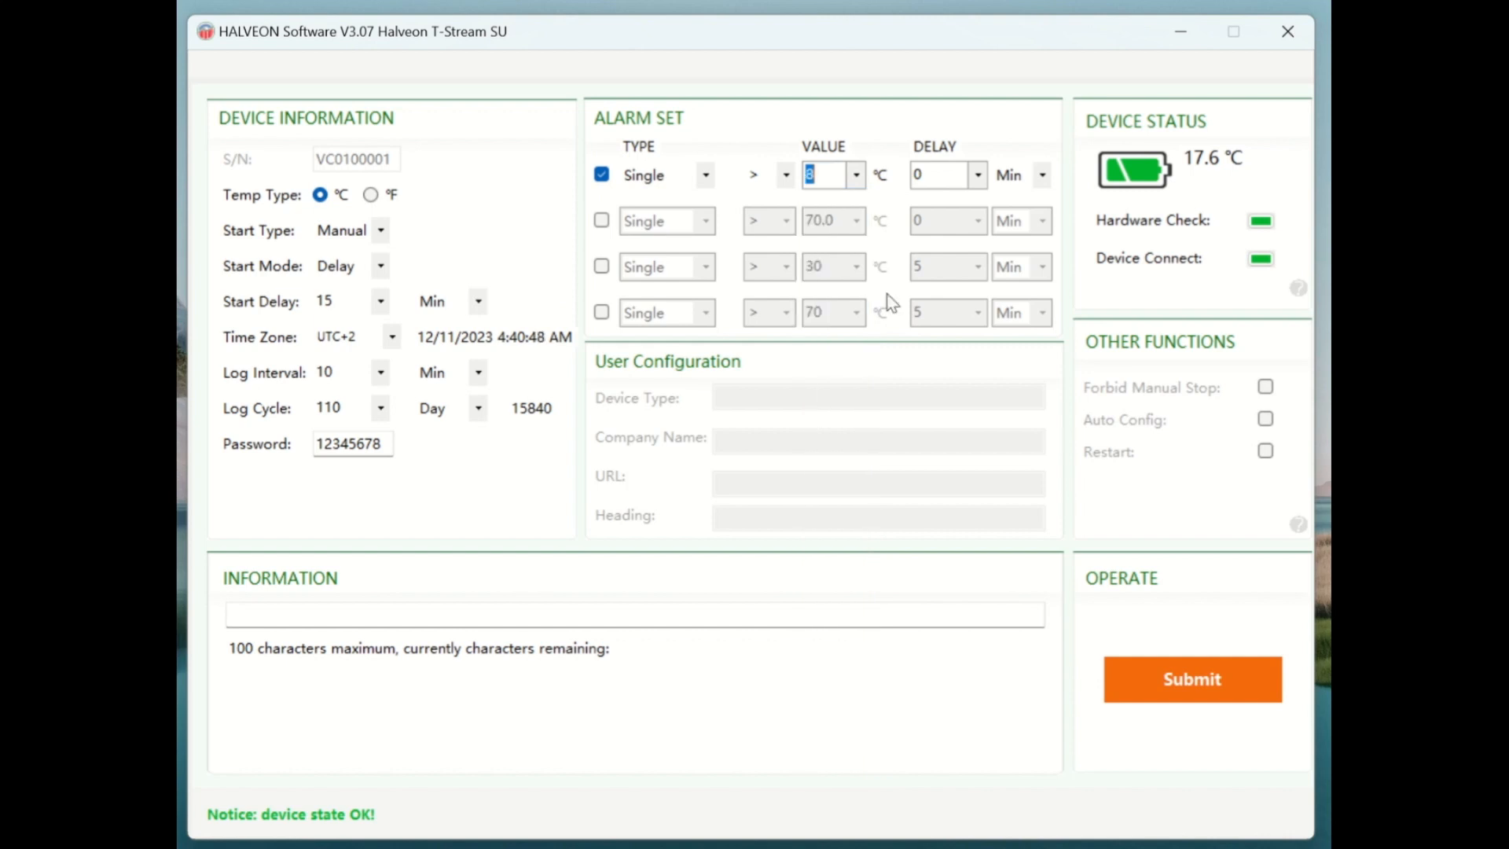
left_click(982, 180)
left_click(961, 198)
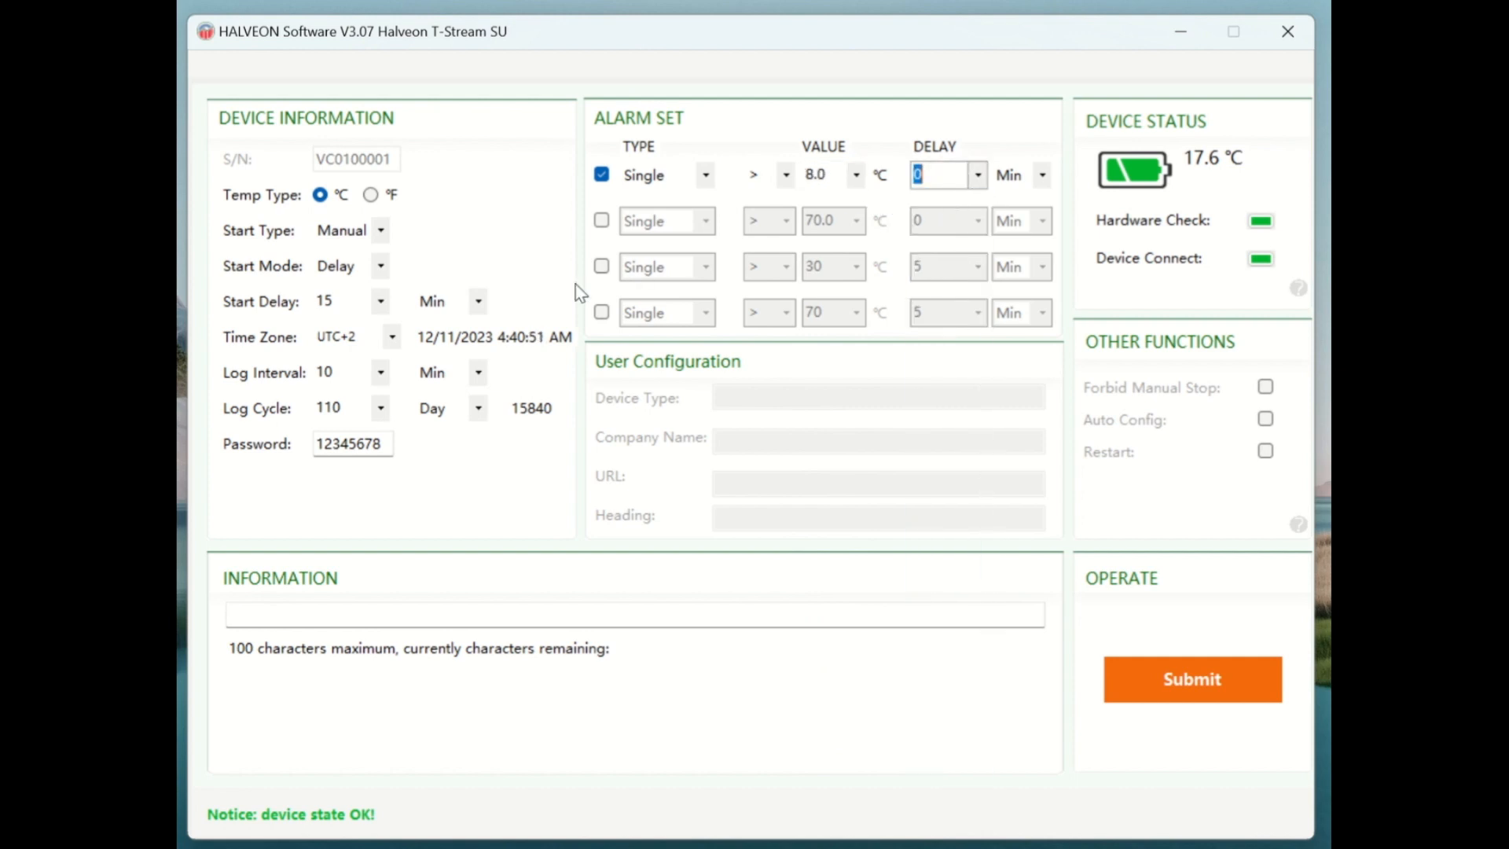
Enable alarm 2 as Single, triggering below 2.0 °C, with a 0 delay.
left_click(601, 222)
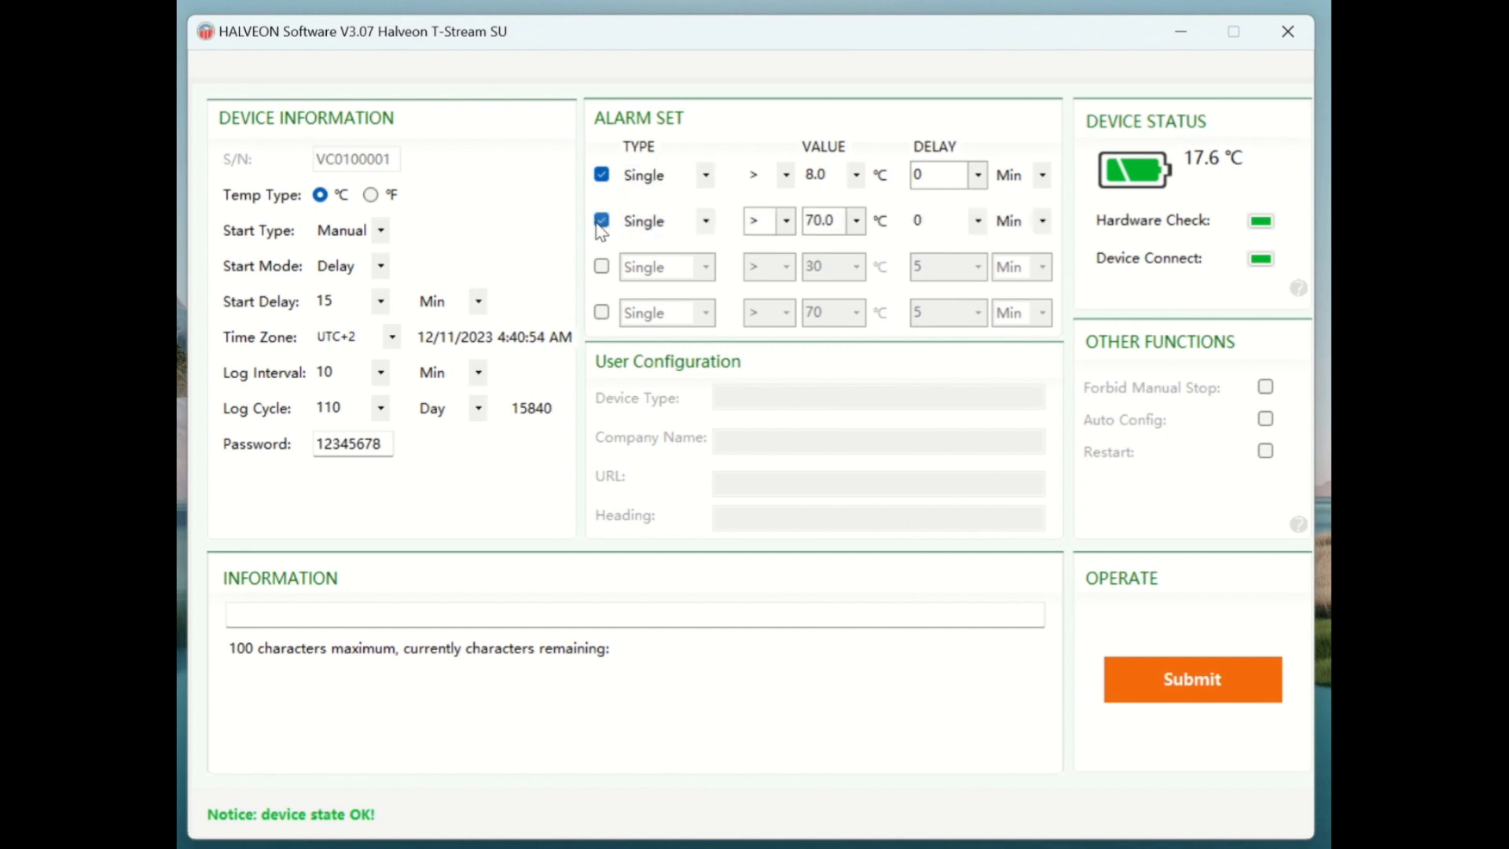
left_click(705, 222)
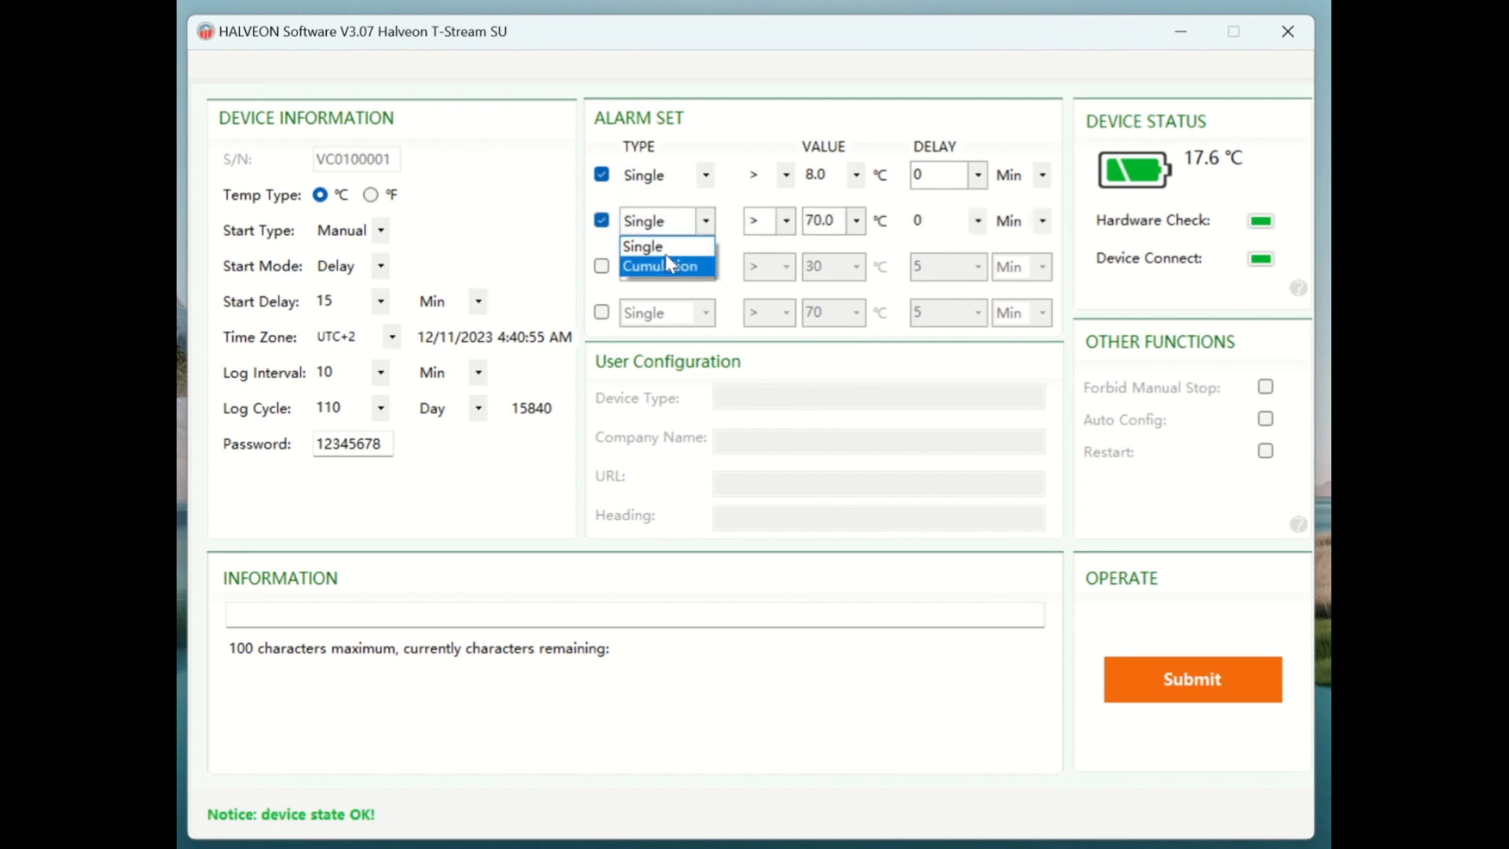
left_click(665, 249)
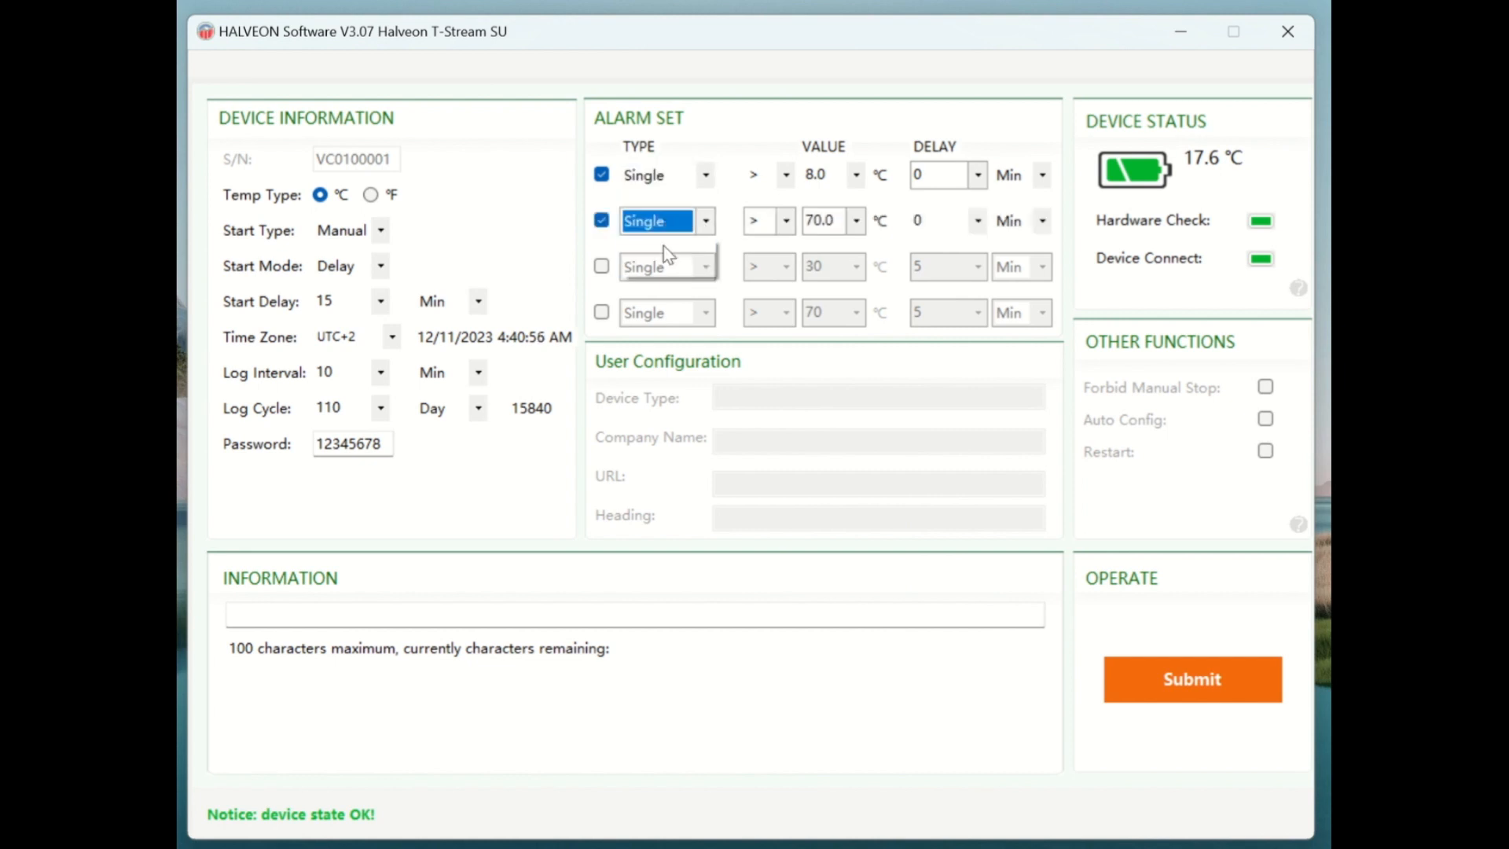
left_click(785, 221)
left_click(766, 268)
left_click(857, 221)
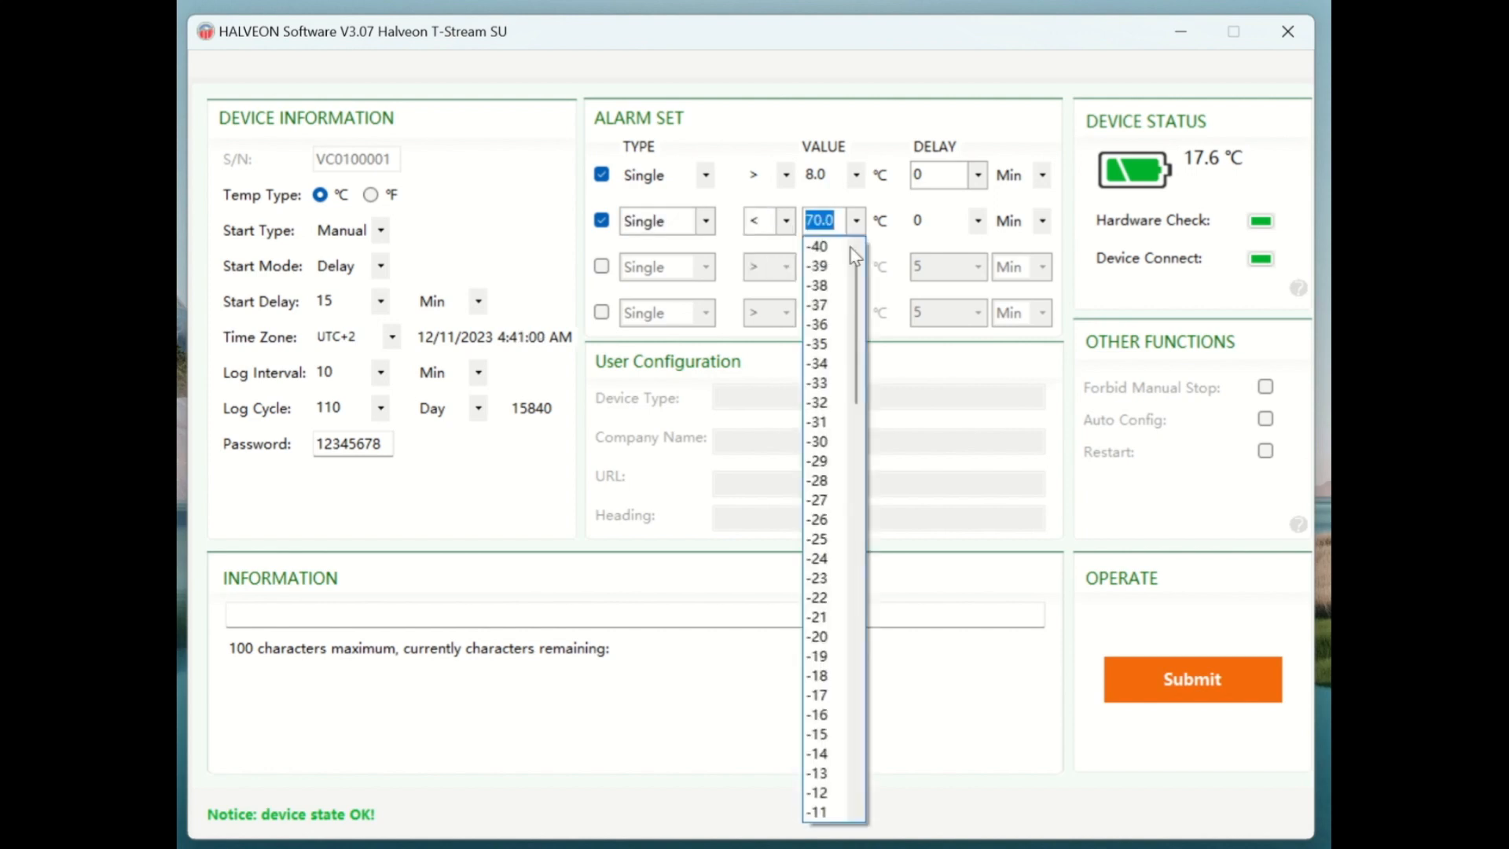
left_click_drag(855, 326, 855, 458)
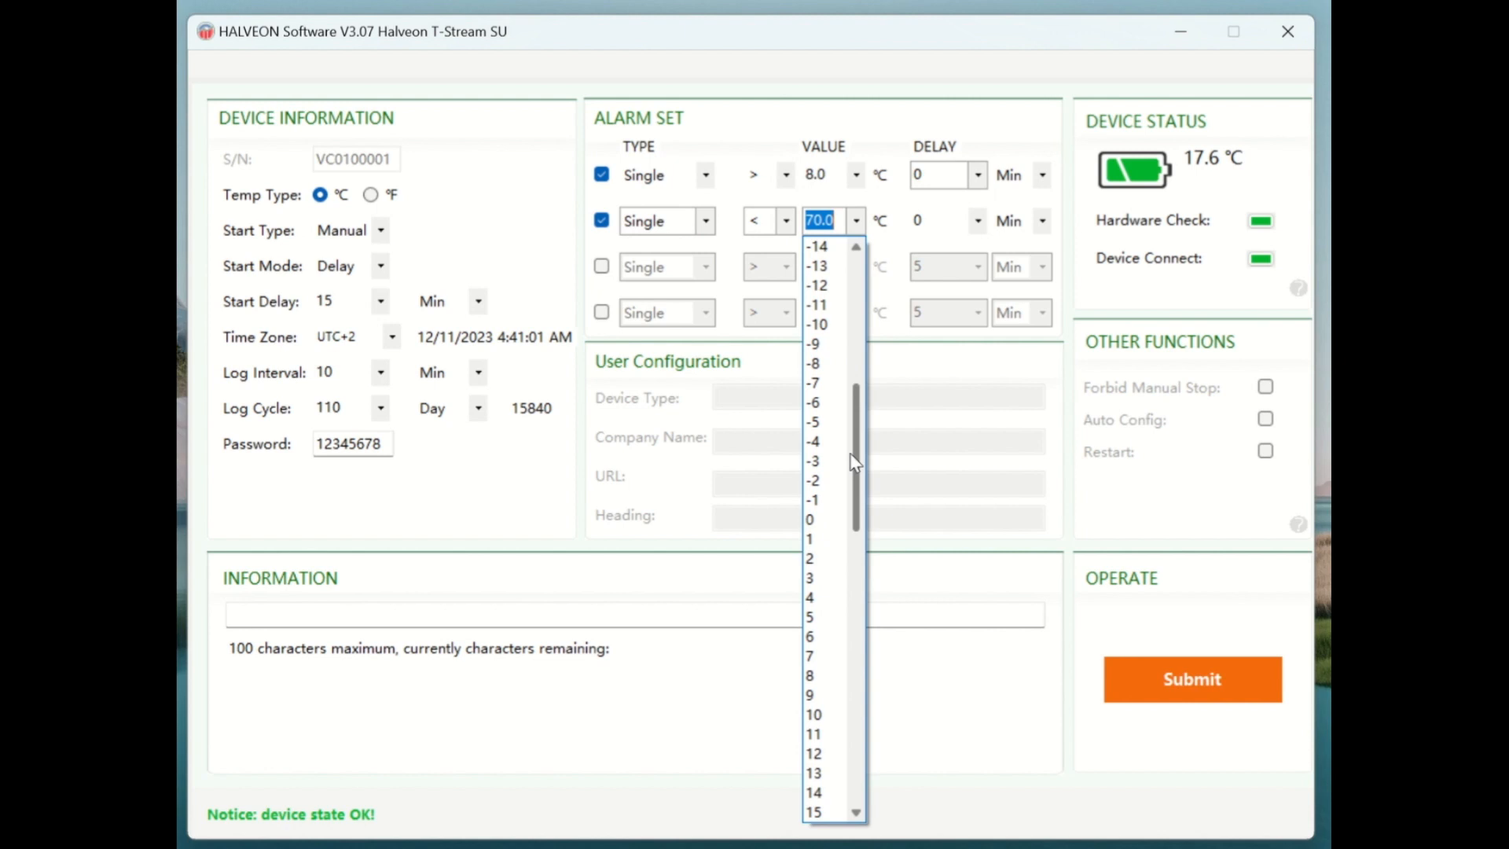
left_click(817, 560)
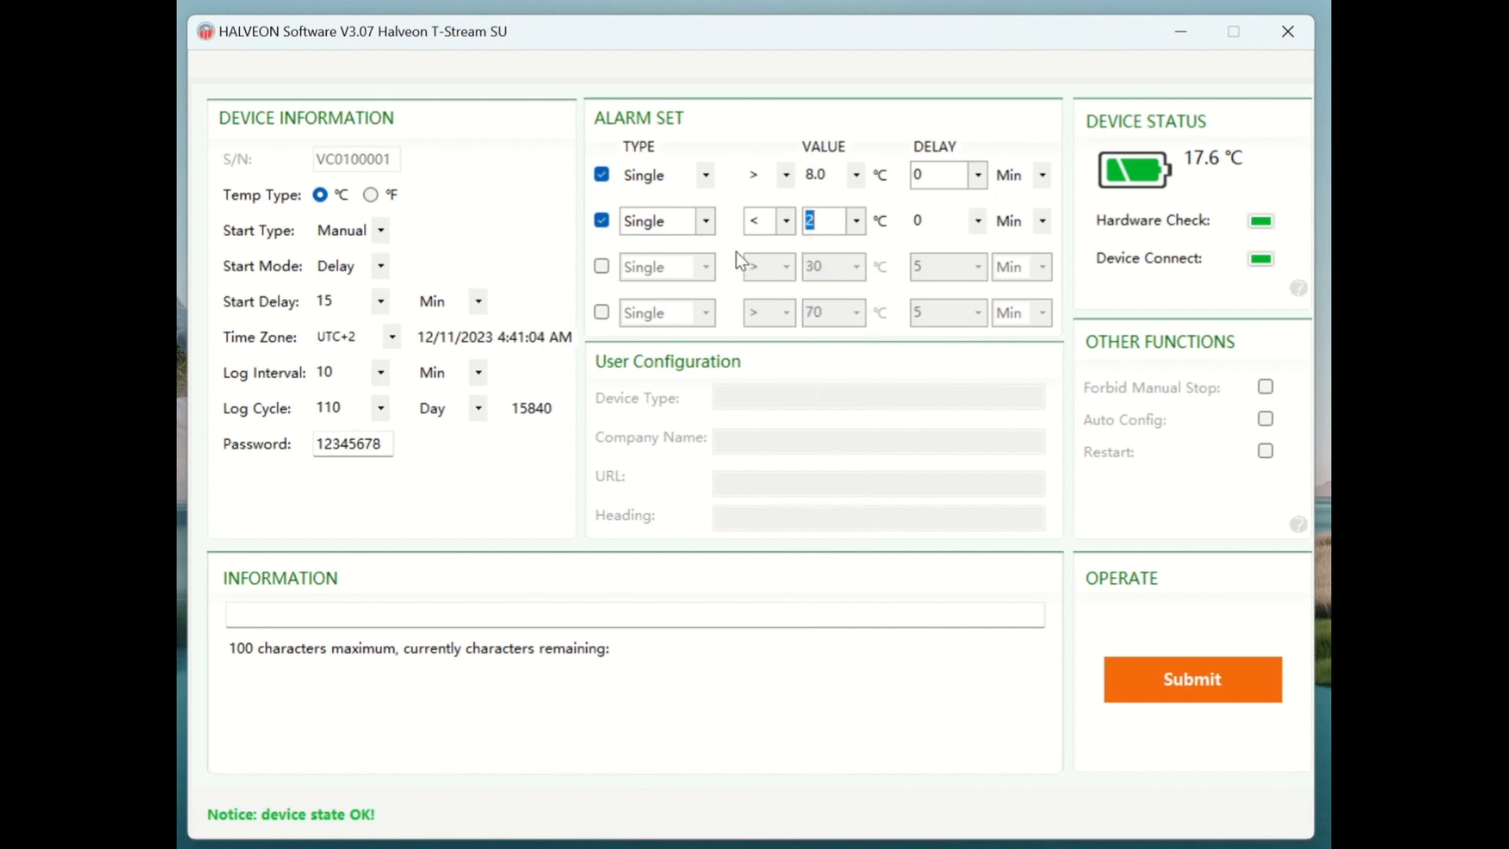
left_click(979, 221)
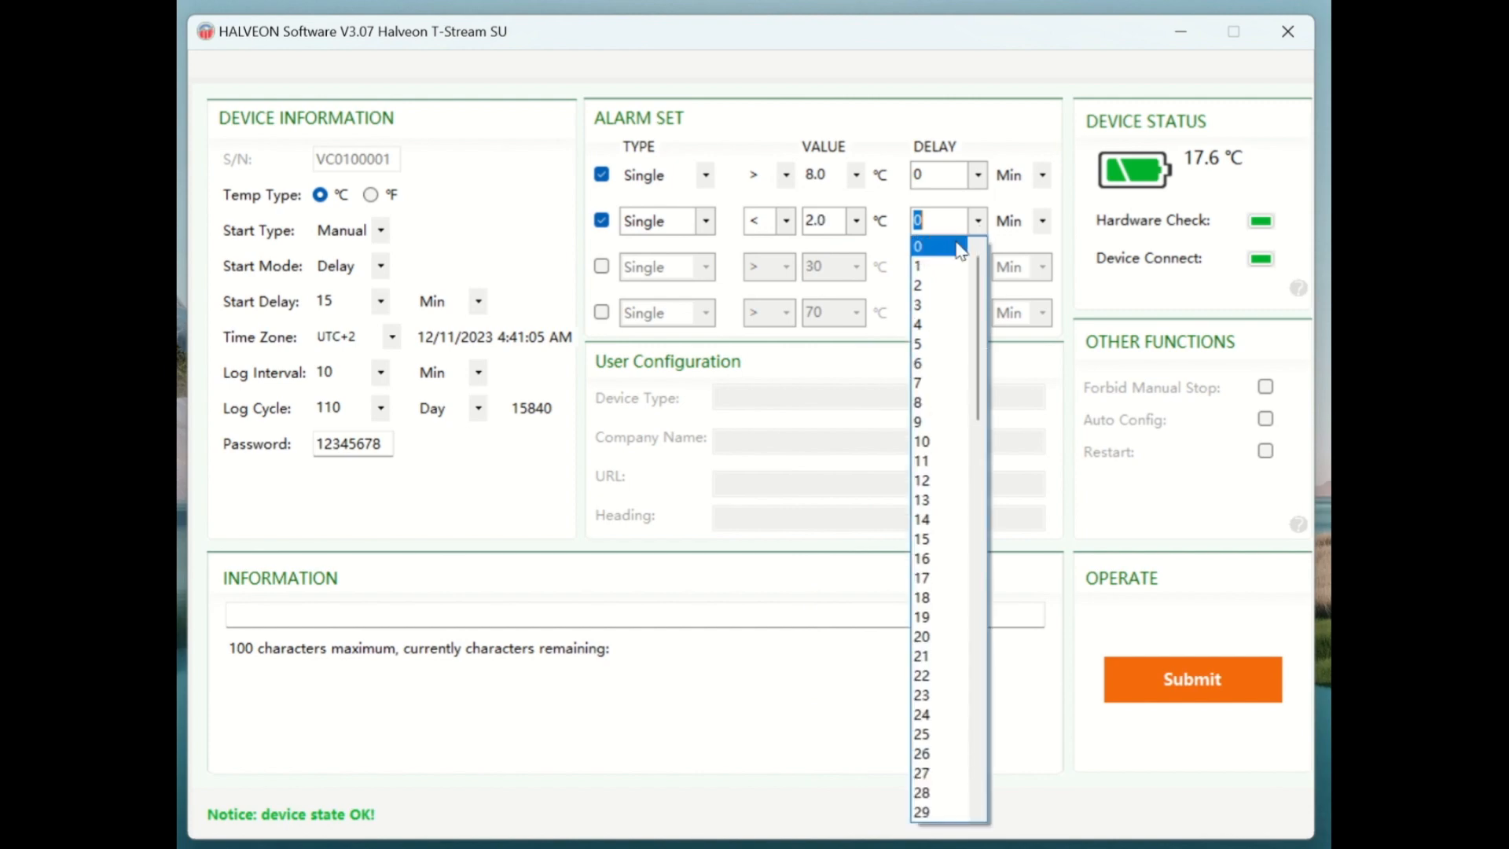
left_click(1043, 221)
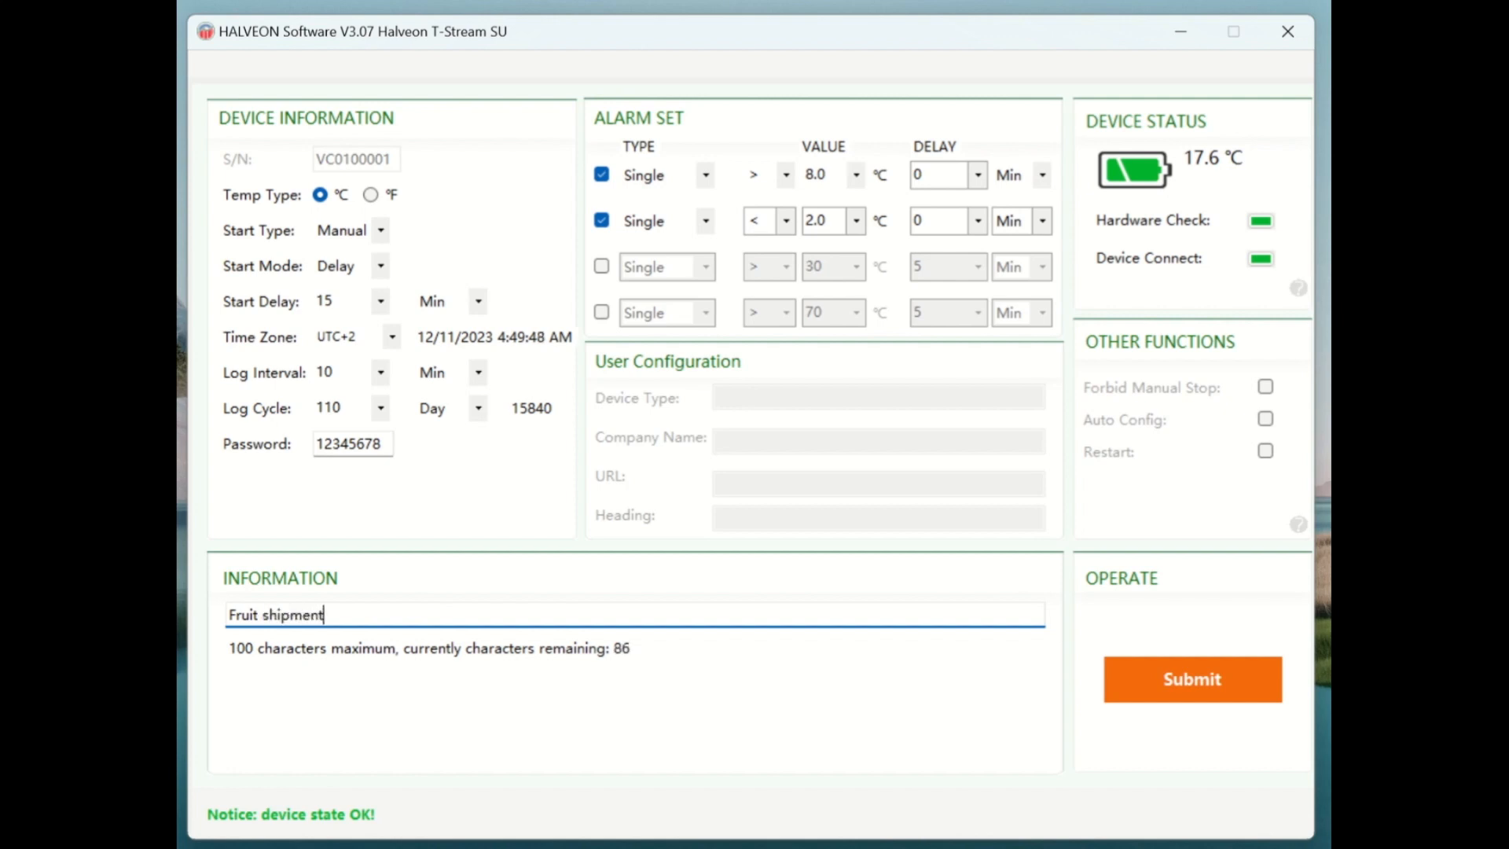
Tick Forbid Manual Stop under Other Functions.
left_click(1266, 386)
left_click(1267, 385)
left_click(1266, 388)
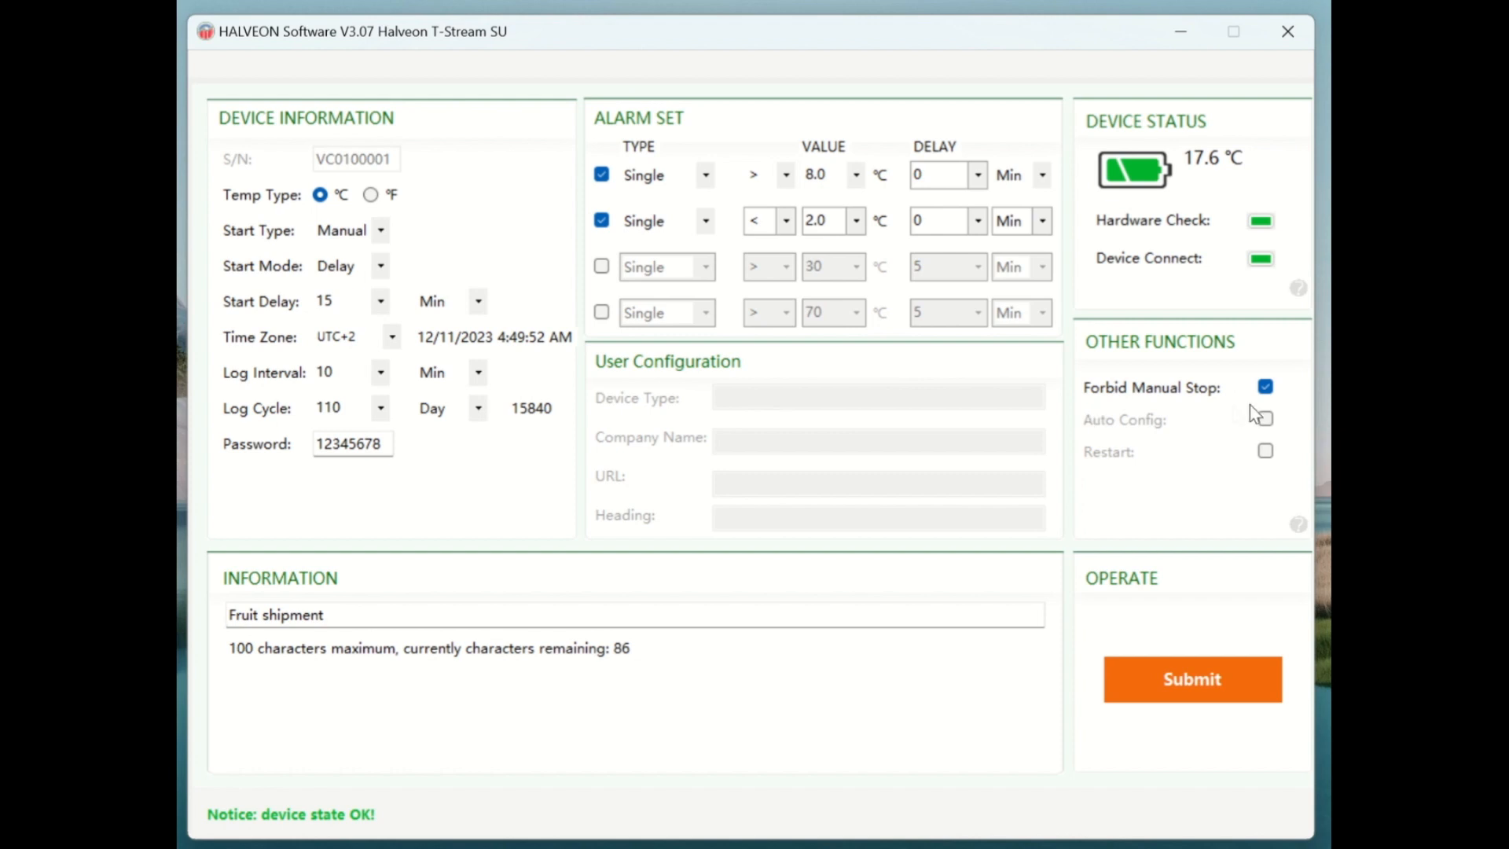
Tick the Auto Config box under Other Functions.
left_click(1266, 421)
left_click(1265, 421)
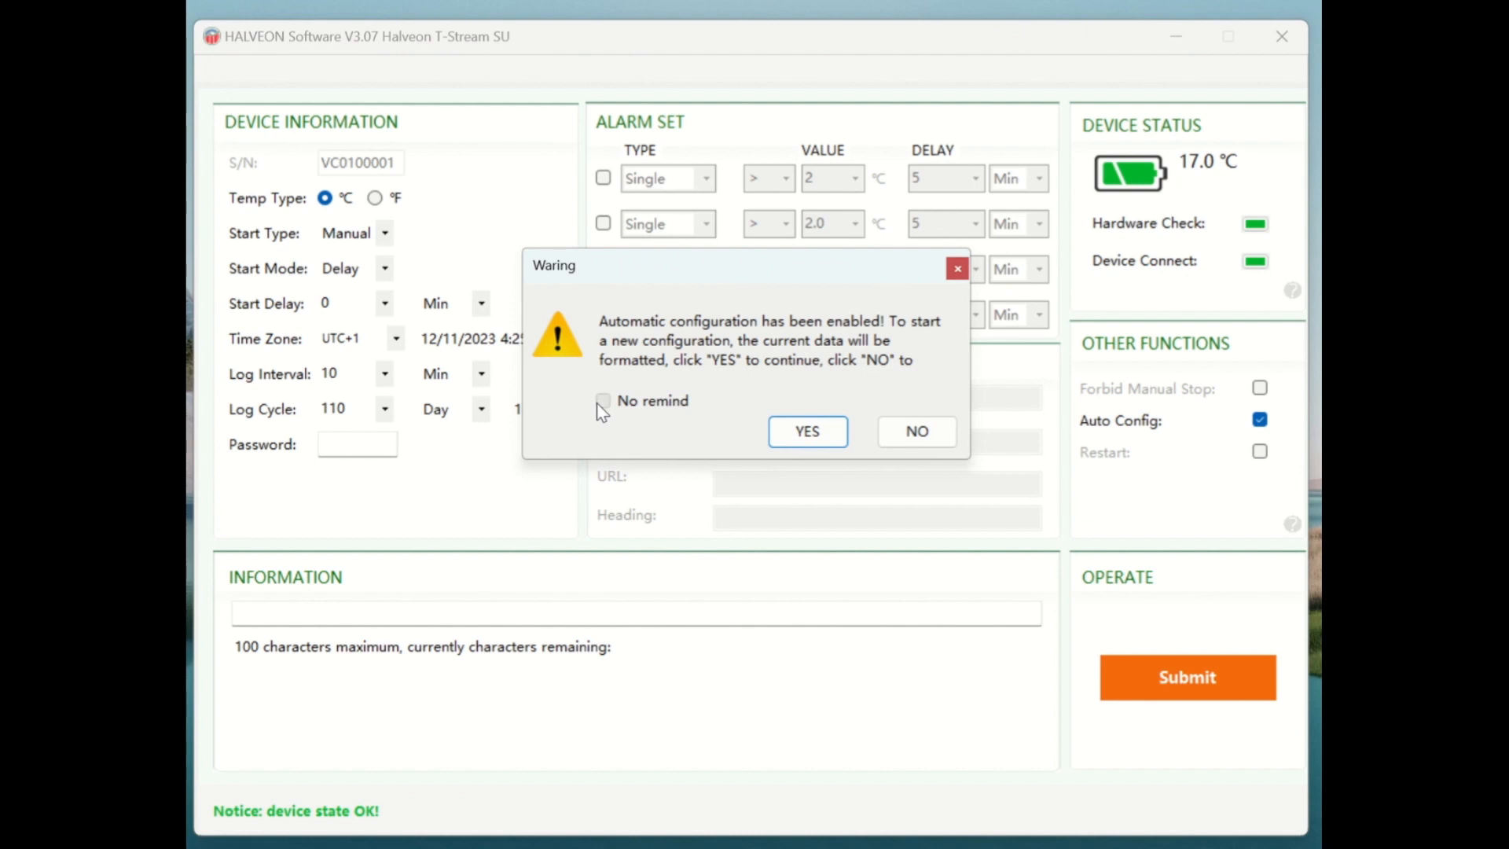
Tick No remind in the Auto Config warning dialog.
left_click(601, 401)
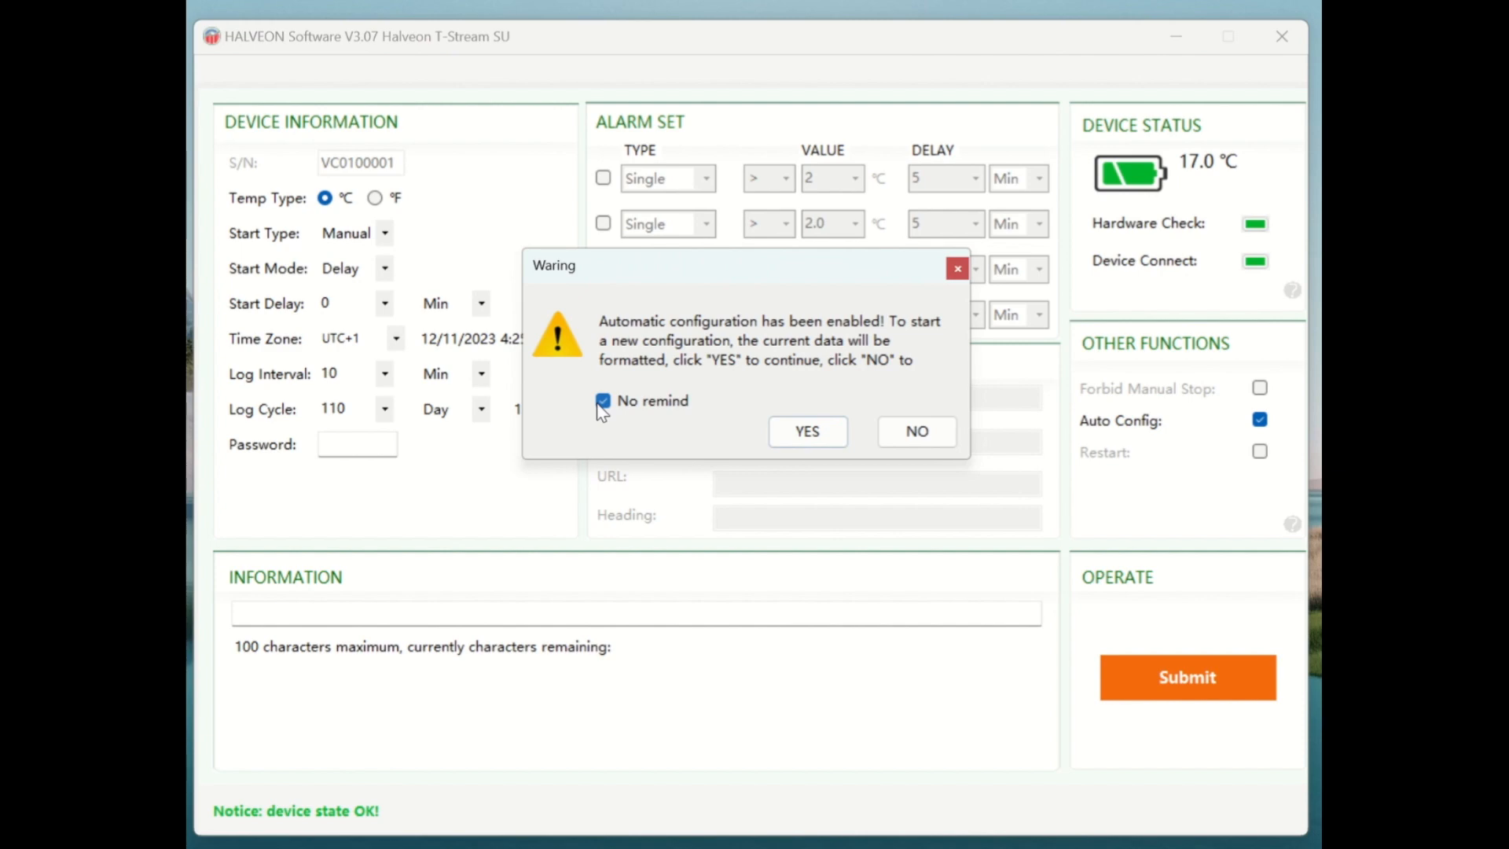